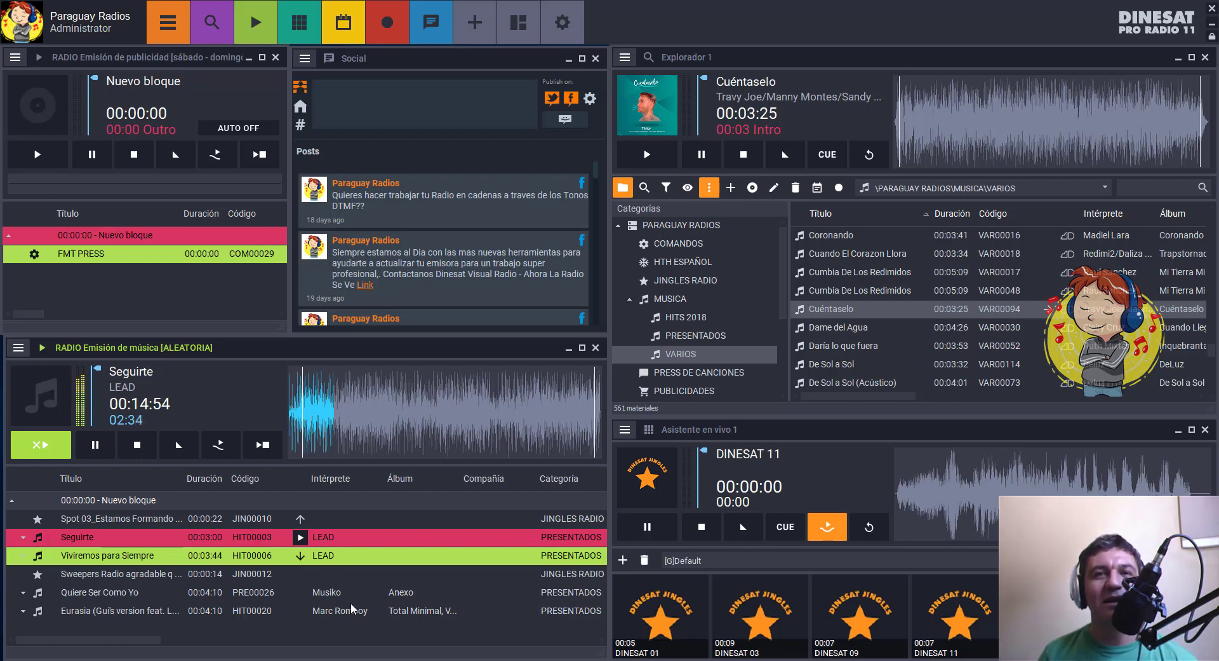
# Step: Look at the FMT PRESS command in the advertising playlist and the songs in the MUSICA > PRESENTADOS category
pyautogui.click(90, 255)
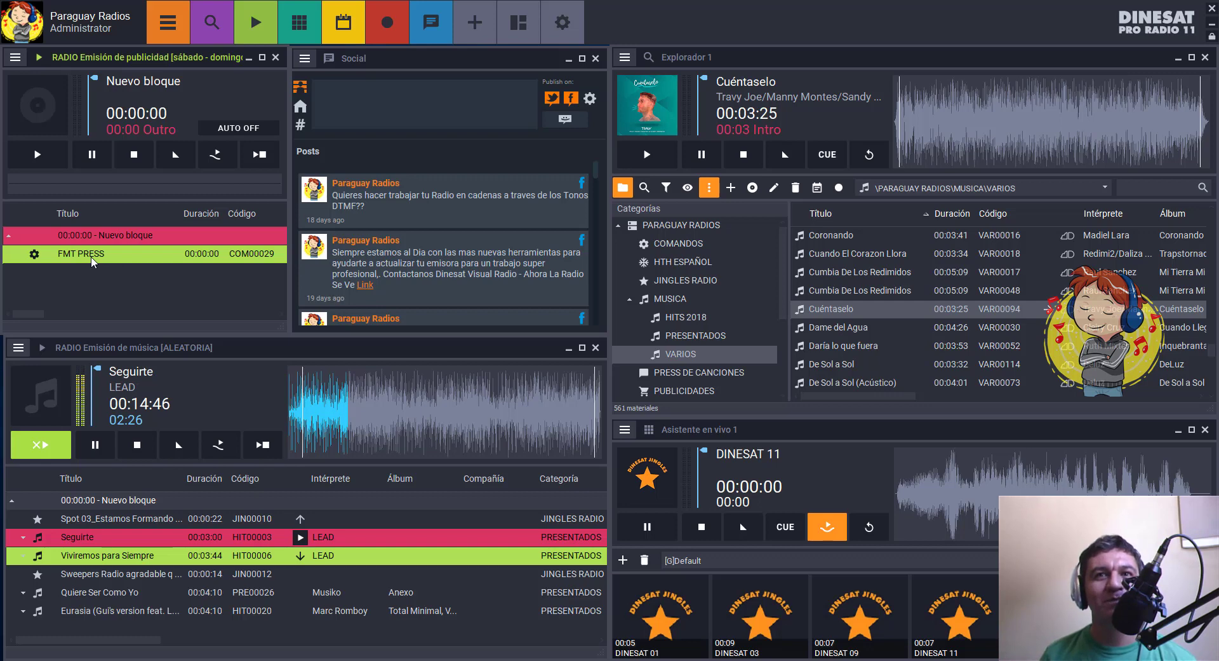
pyautogui.click(692, 335)
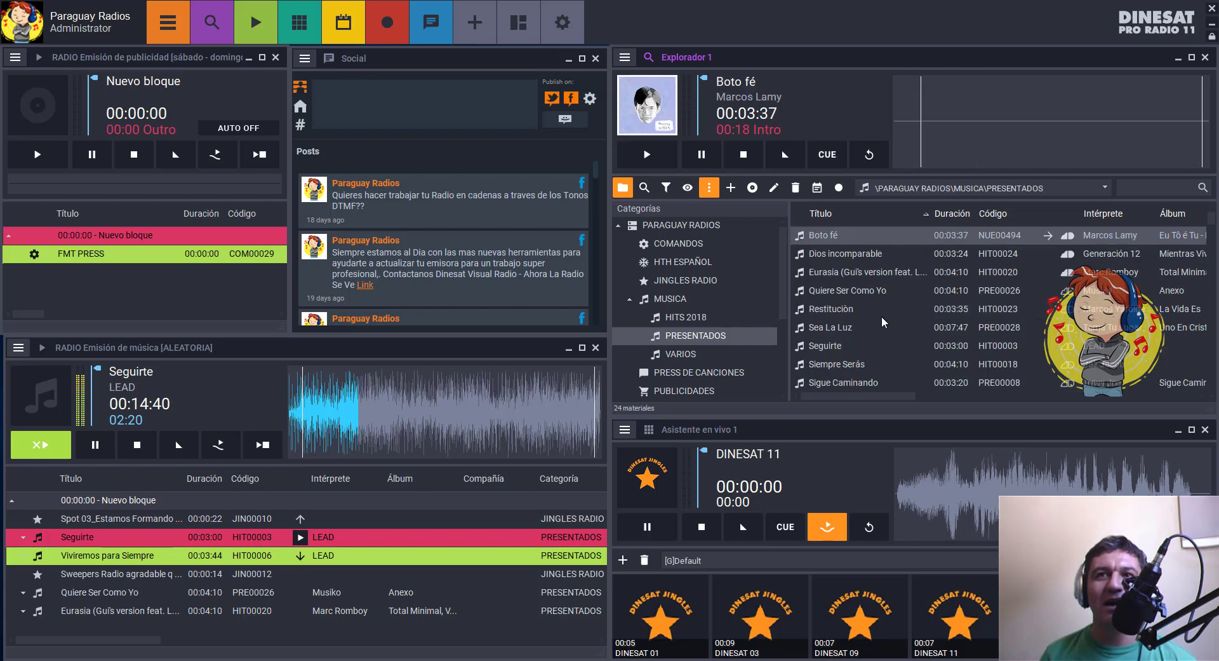
pyautogui.scroll(-5, 879, 311)
pyautogui.scroll(3, 878, 307)
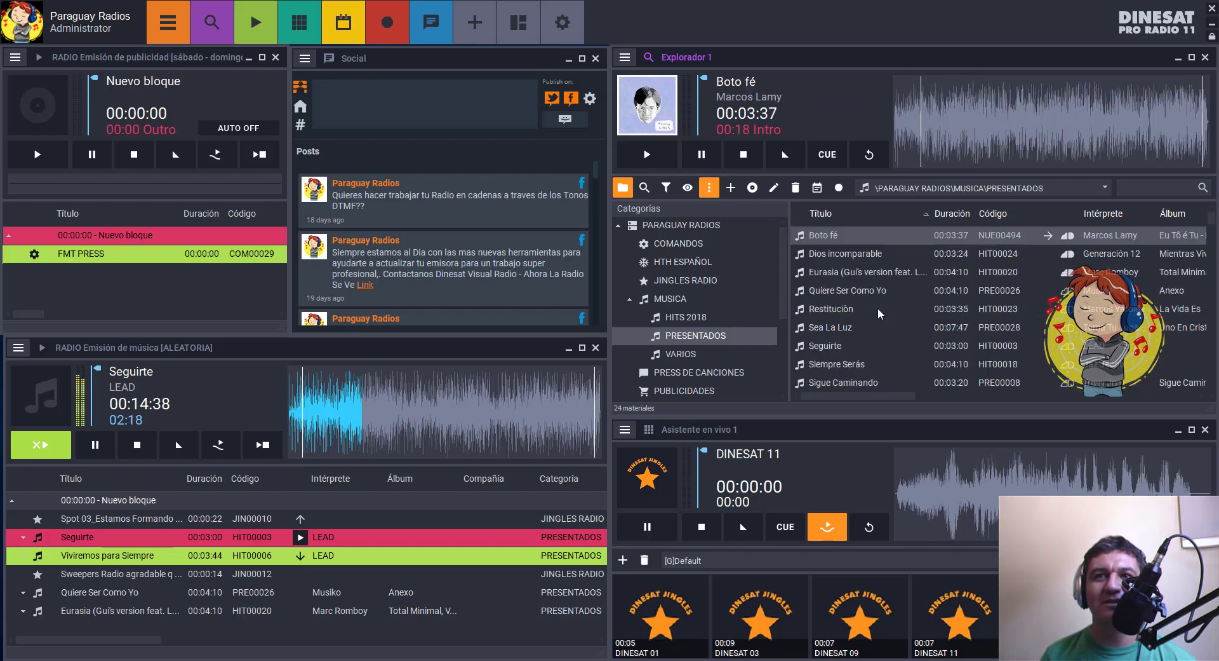
pyautogui.scroll(1, 878, 307)
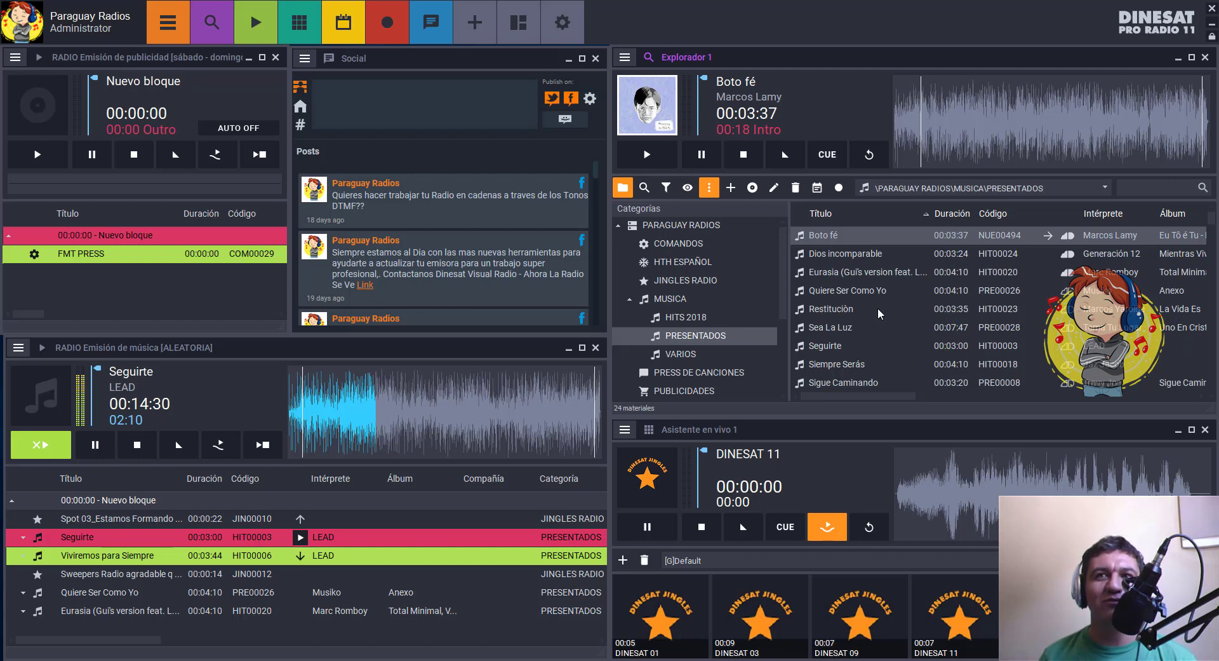
# Step: Switch to the desktop and launch Adobe Audition CC 2019
pyautogui.click(1211, 23)
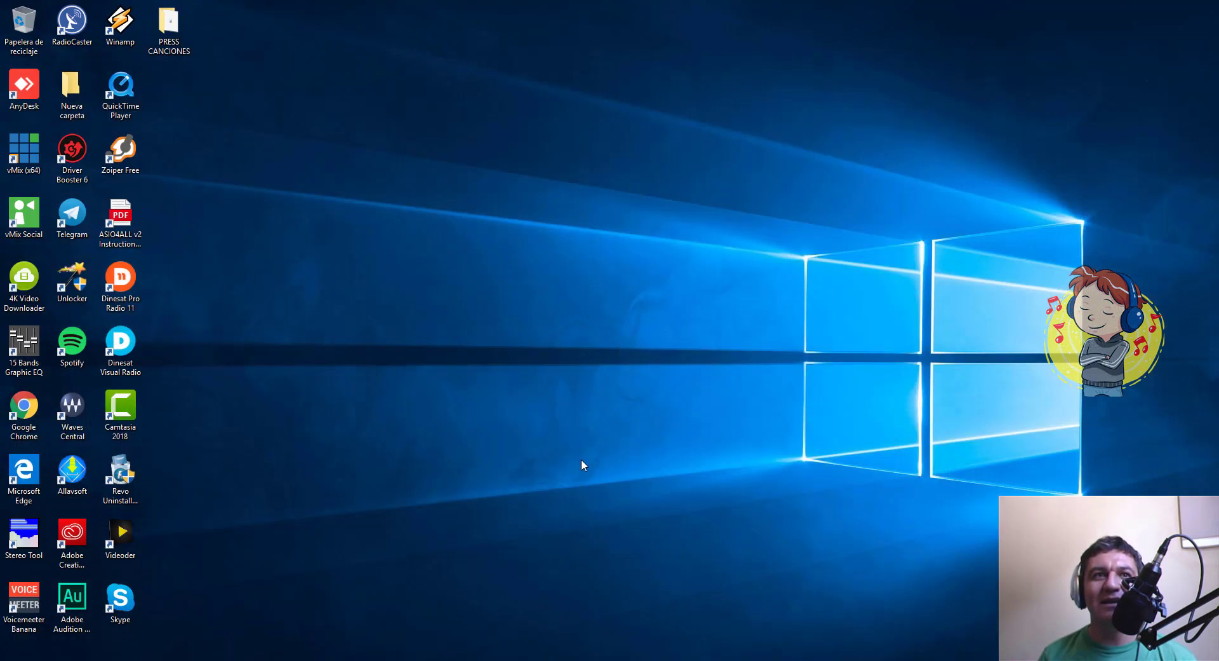
pyautogui.doubleClick(72, 597)
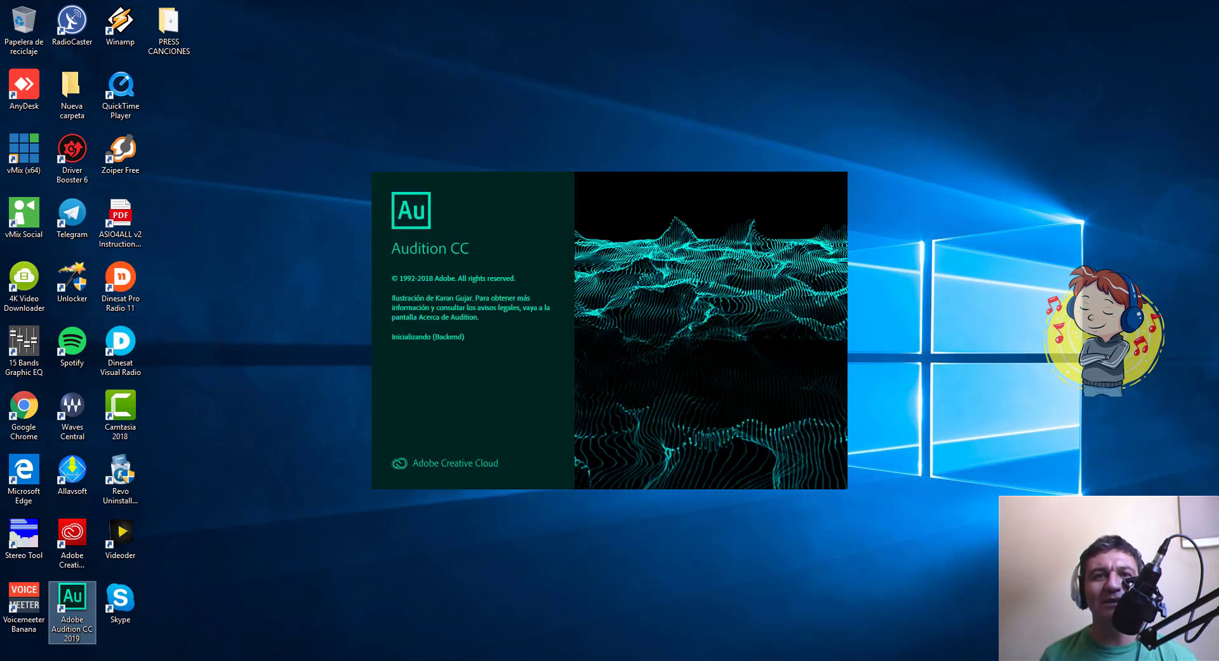
pyautogui.hotkey('alt', 'Tab')
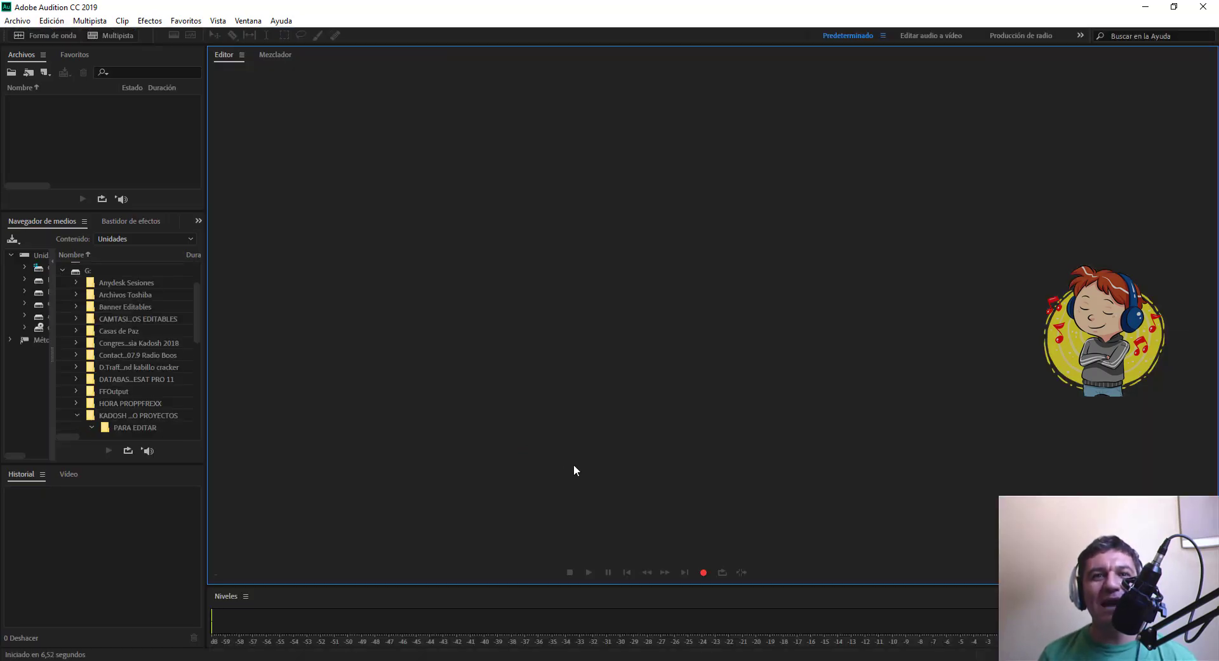
# Step: Open Travy Joe, Many Montes - Cuentaselo.mp3 from the PRESS CANCIONES folder in Audition's waveform editor
pyautogui.press('super+e')
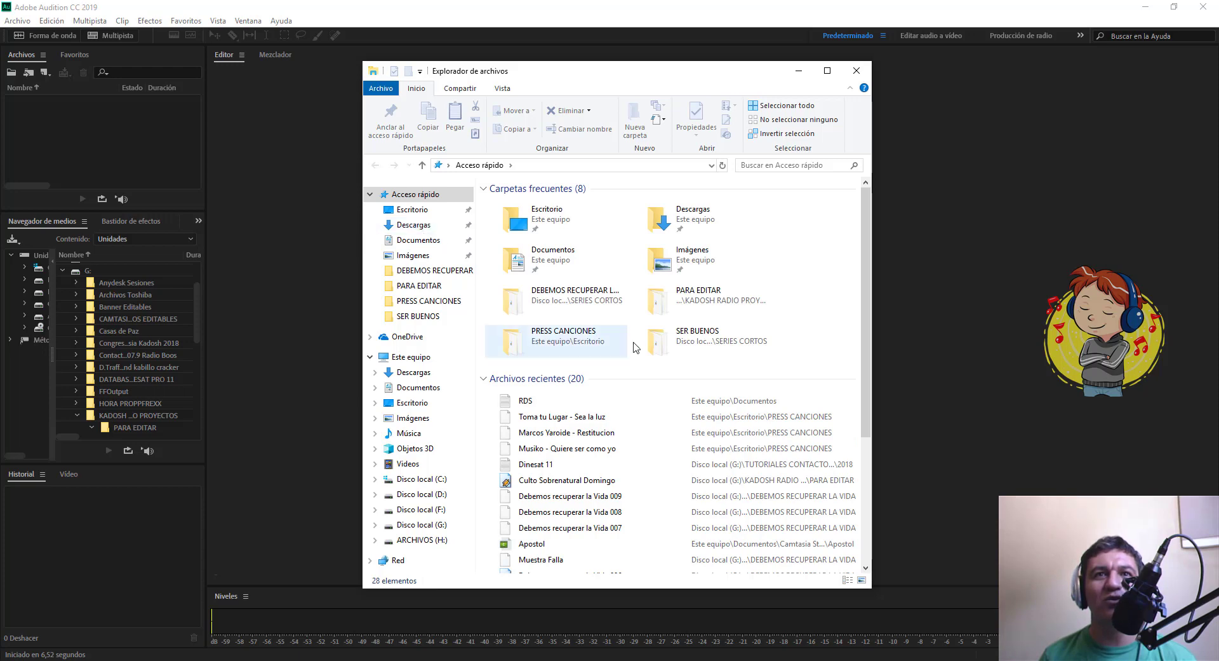
pyautogui.doubleClick(570, 336)
pyautogui.moveTo(550, 205); pyautogui.dragTo(305, 209)
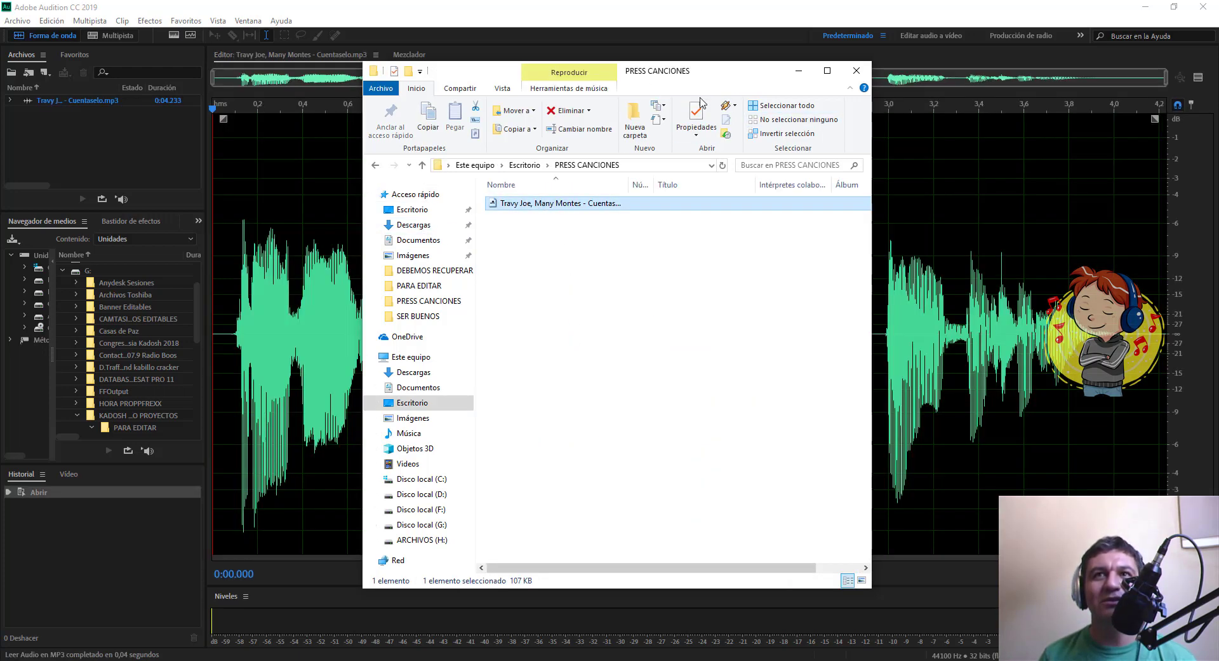
pyautogui.click(799, 70)
# Step: Play back the voice recording from near its start to hear the whole song announcement
pyautogui.click(219, 324)
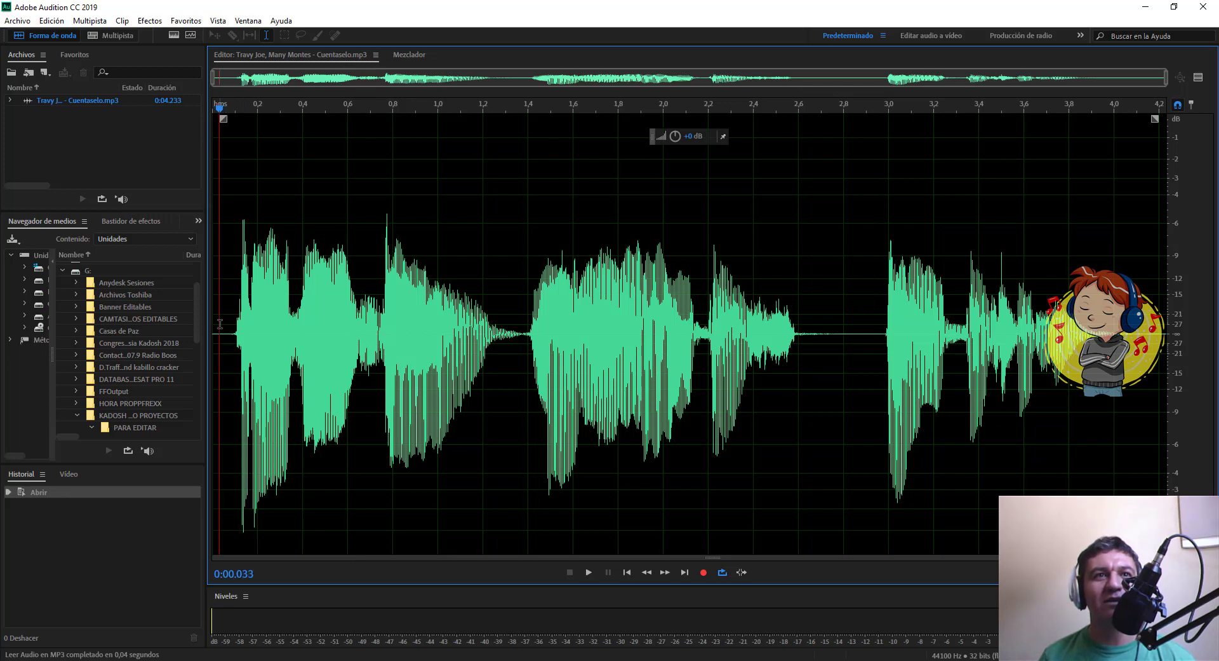
pyautogui.hotkey('alt', 'Tab')
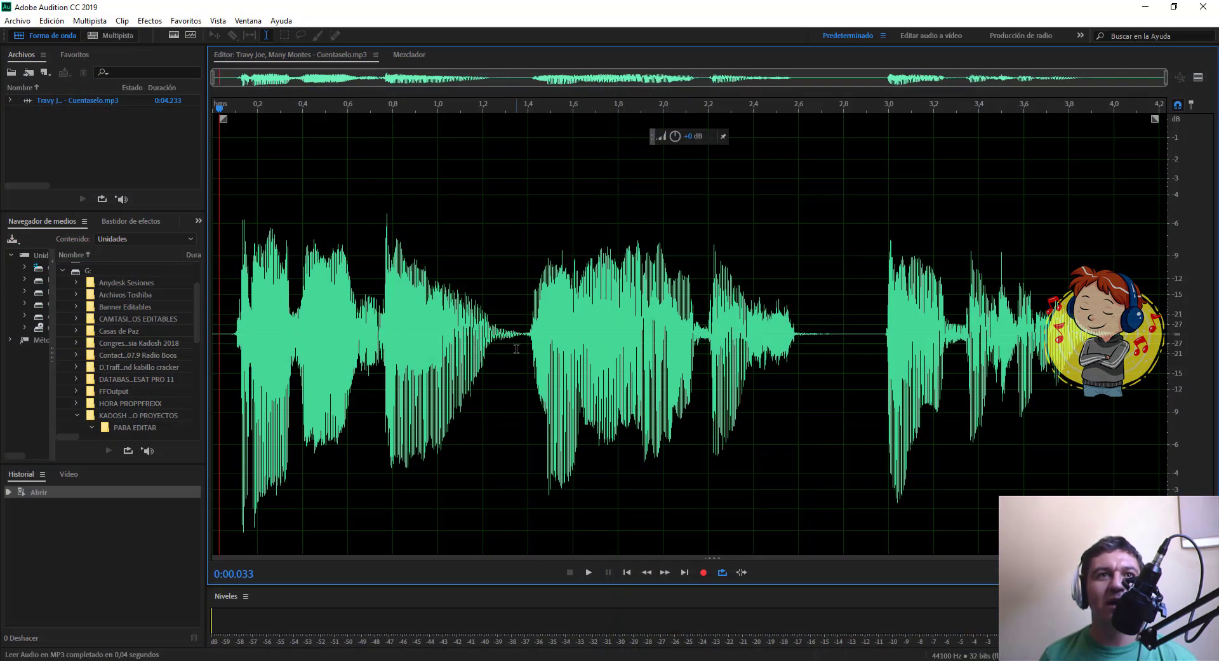
pyautogui.press('space')
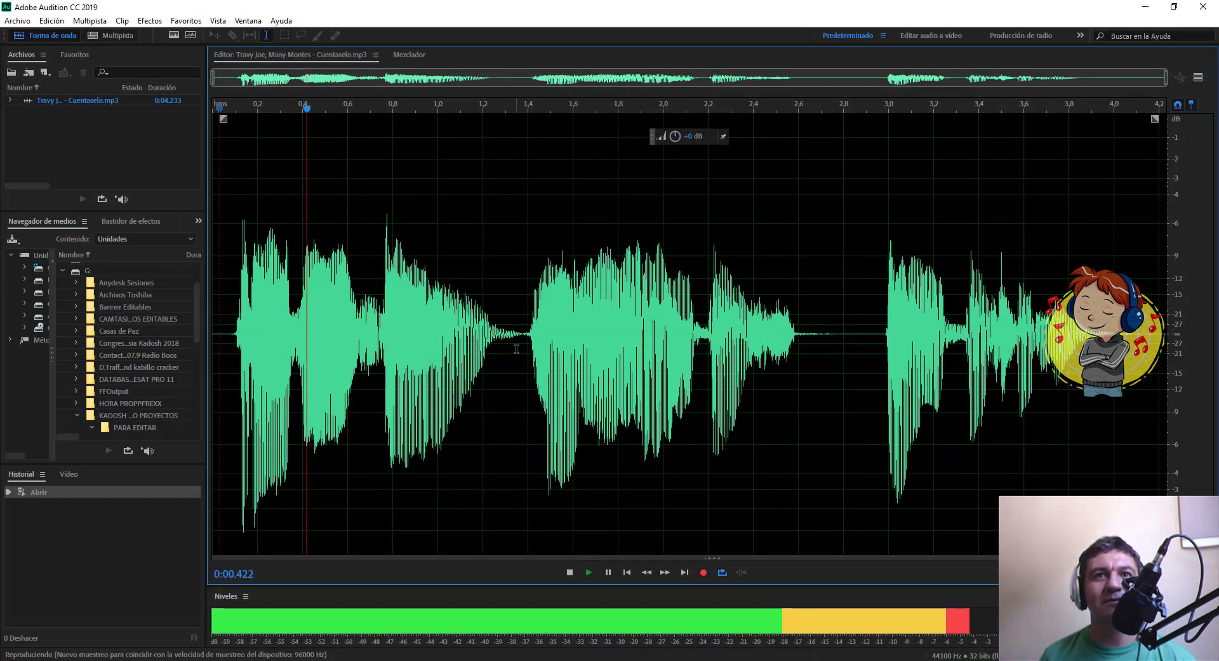
pyautogui.press('space')
pyautogui.click(230, 339)
pyautogui.press('space')
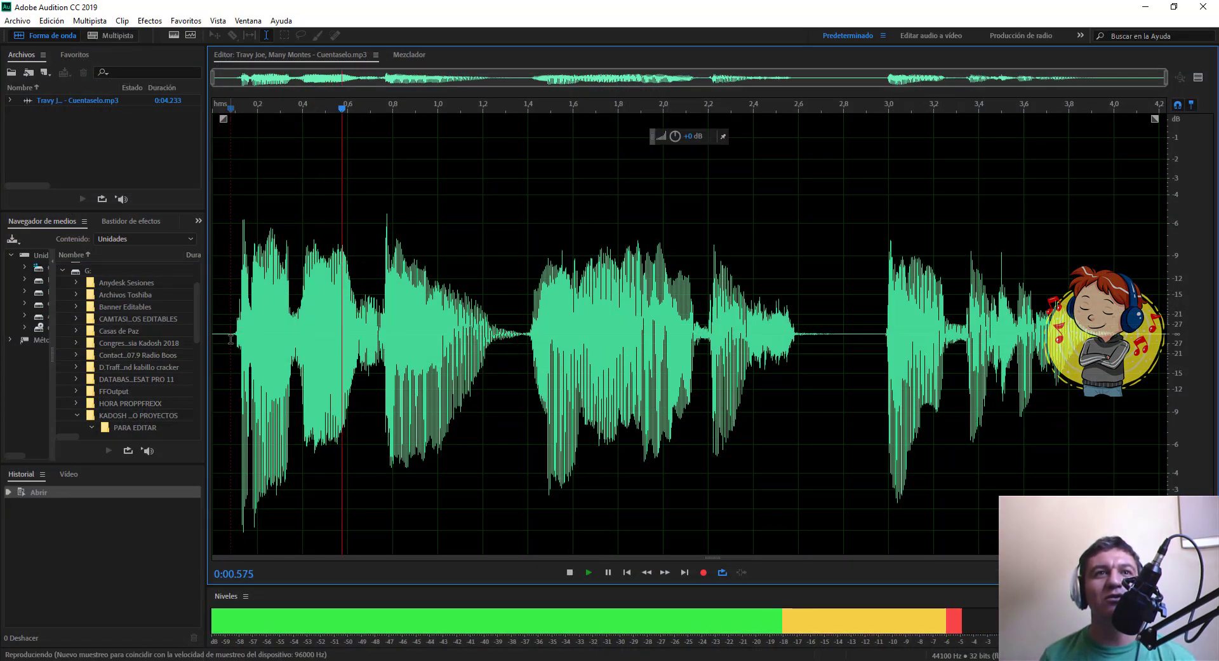
pyautogui.press('space')
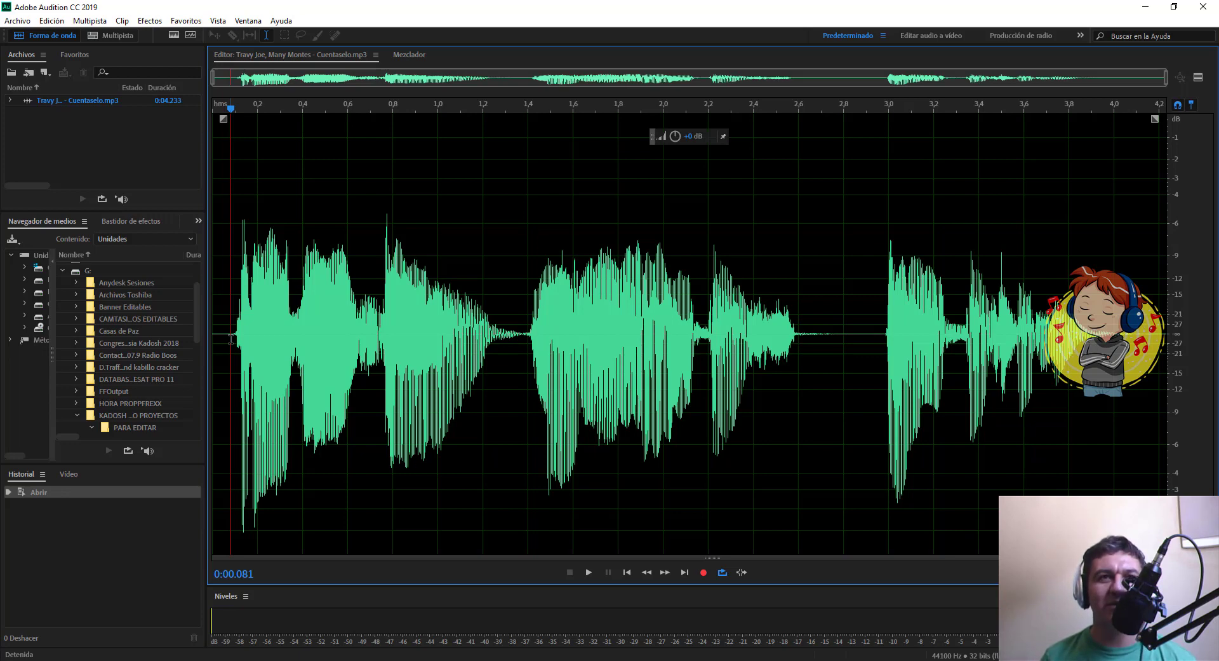
pyautogui.press('space')
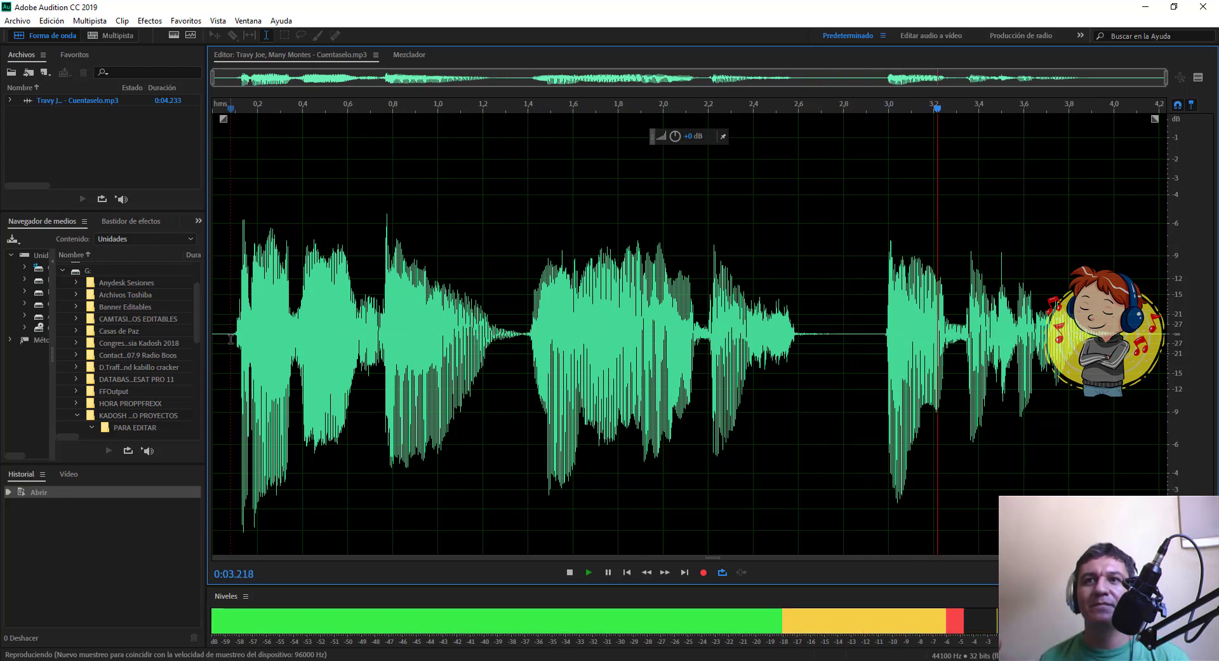
pyautogui.press('space')
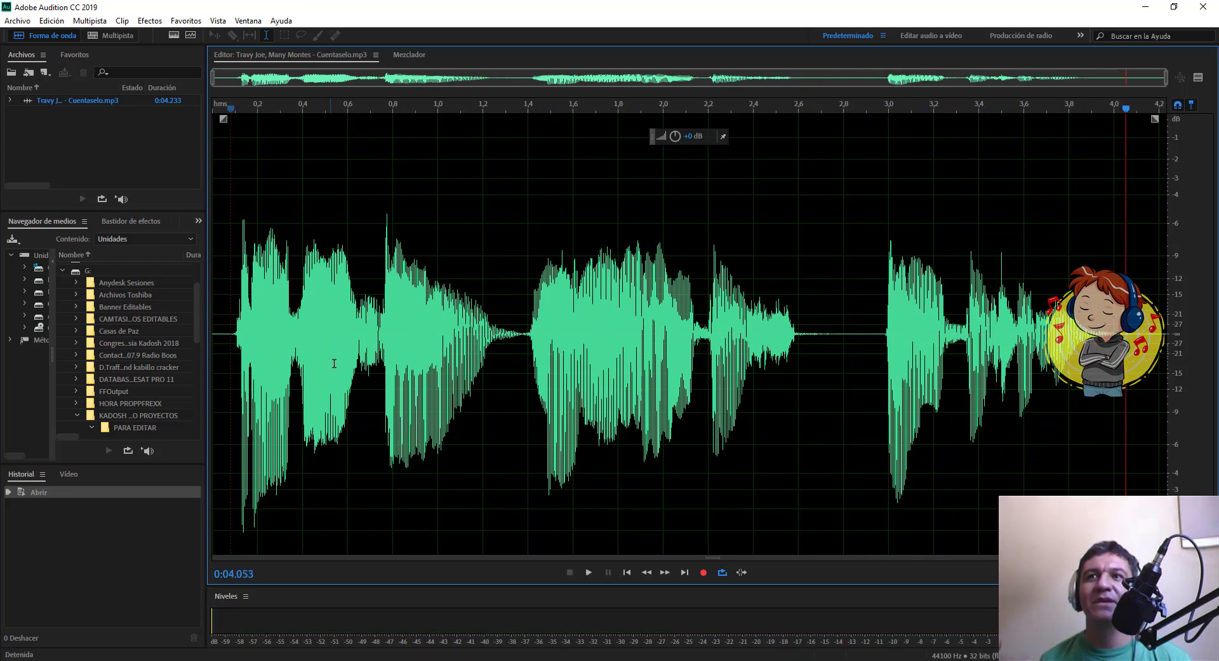
# Step: Delete about 0.07 s of silence at the very beginning of the recording
pyautogui.click(233, 339)
pyautogui.moveTo(228, 334); pyautogui.dragTo(124, 331)
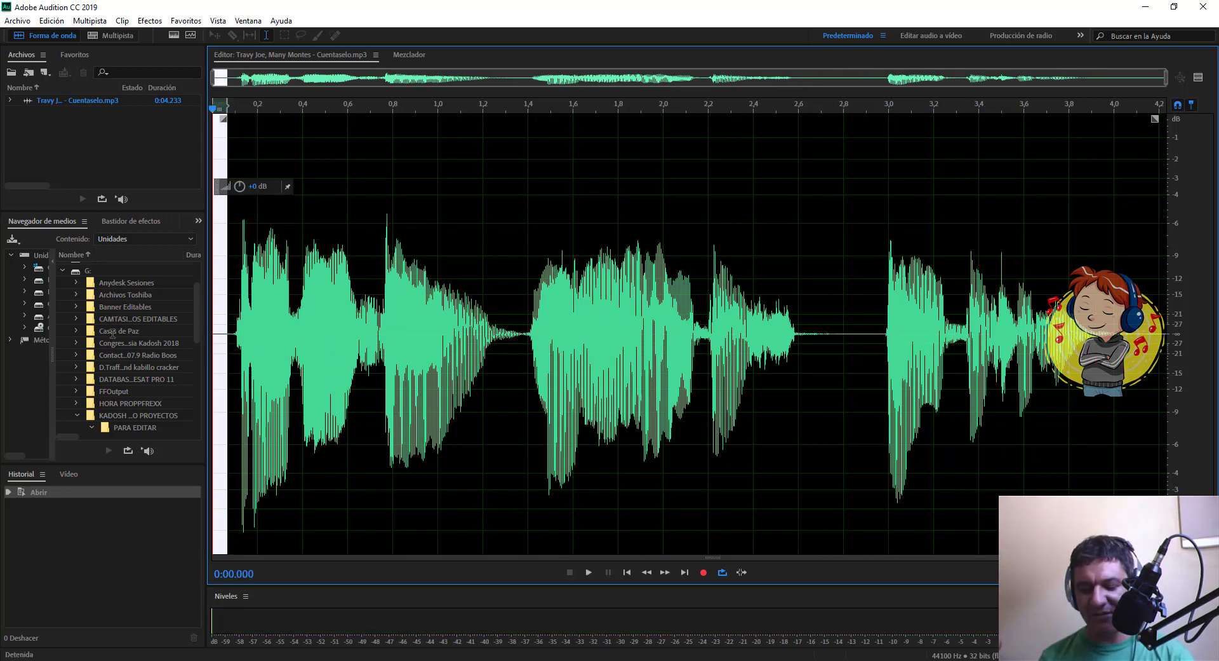
pyautogui.press('Delete')
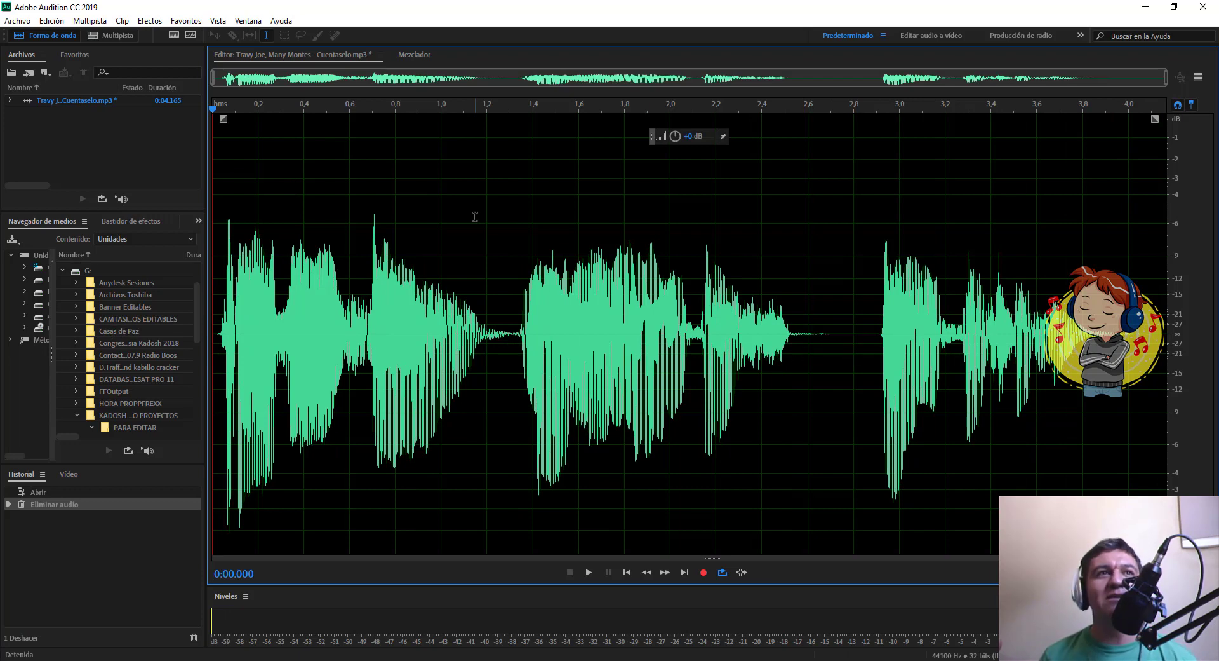
# Step: Save the trimmed MP3 under its existing name and close Audition
pyautogui.click(17, 20)
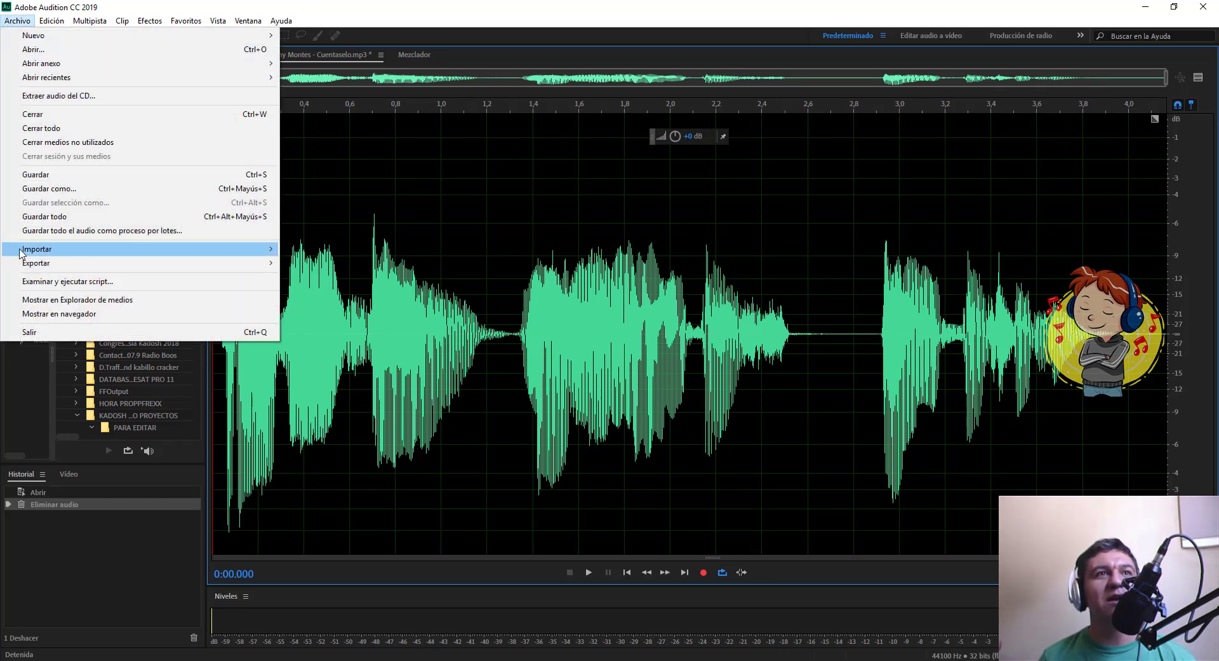
pyautogui.click(36, 175)
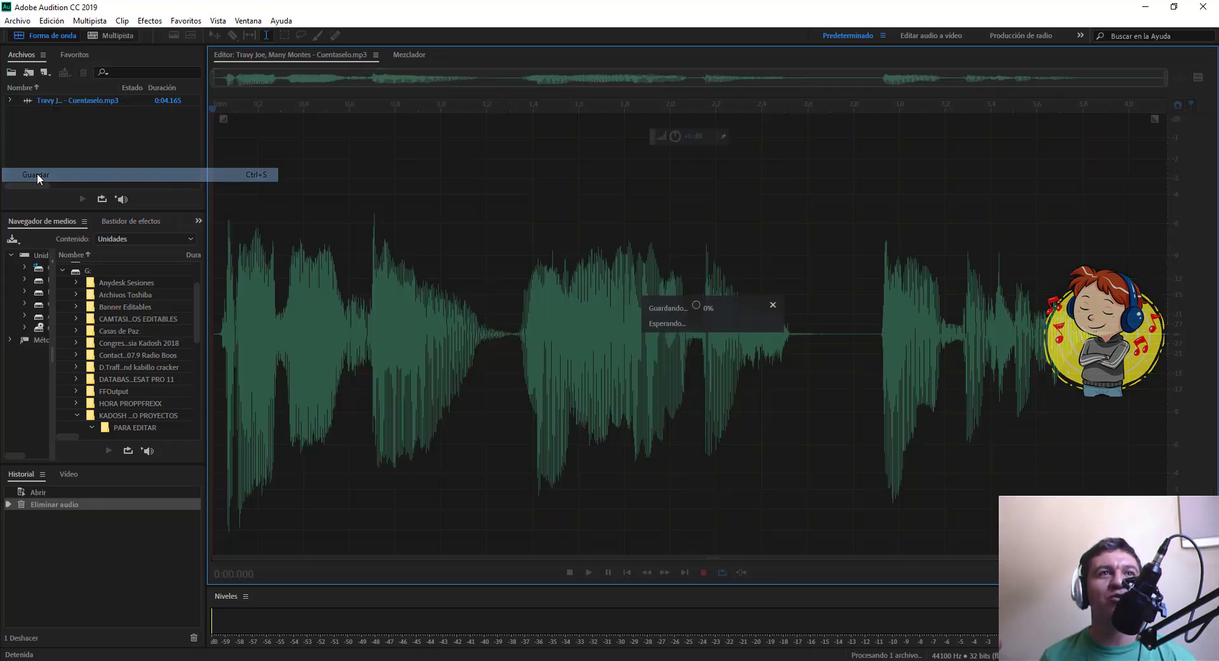
pyautogui.click(1203, 6)
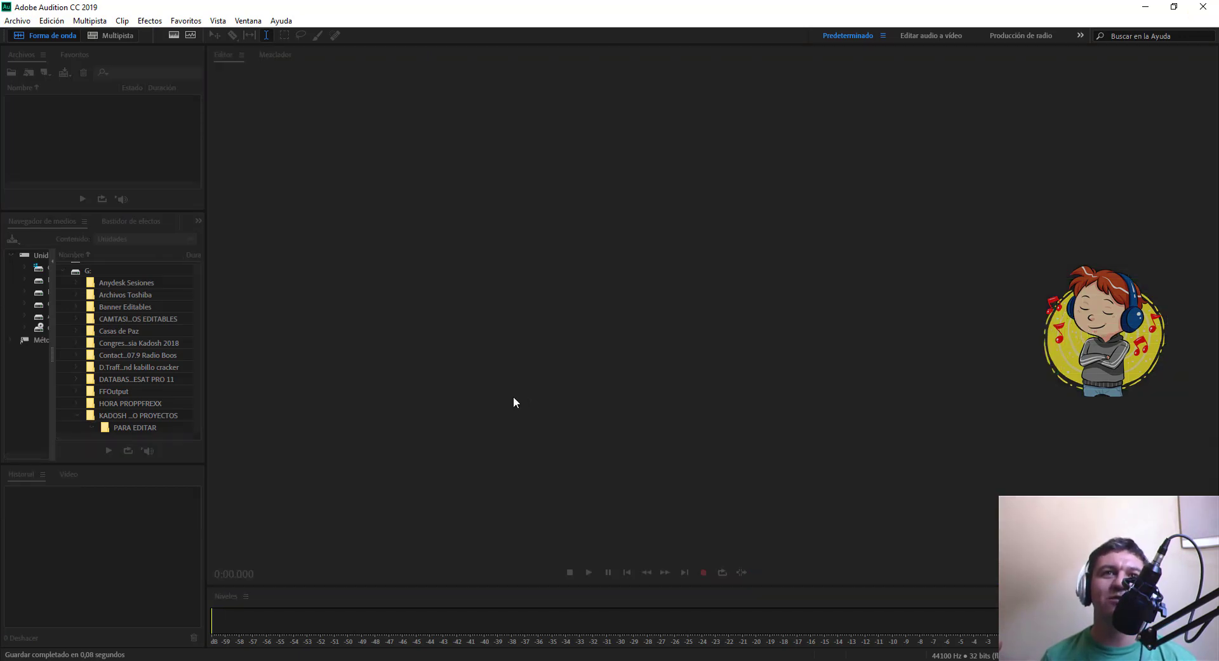
# Step: Open the PRESS CANCIONES desktop folder, select the edited MP3, move the folder window aside, and switch back to Dinesat Pro Radio 11
pyautogui.doubleClick(180, 30)
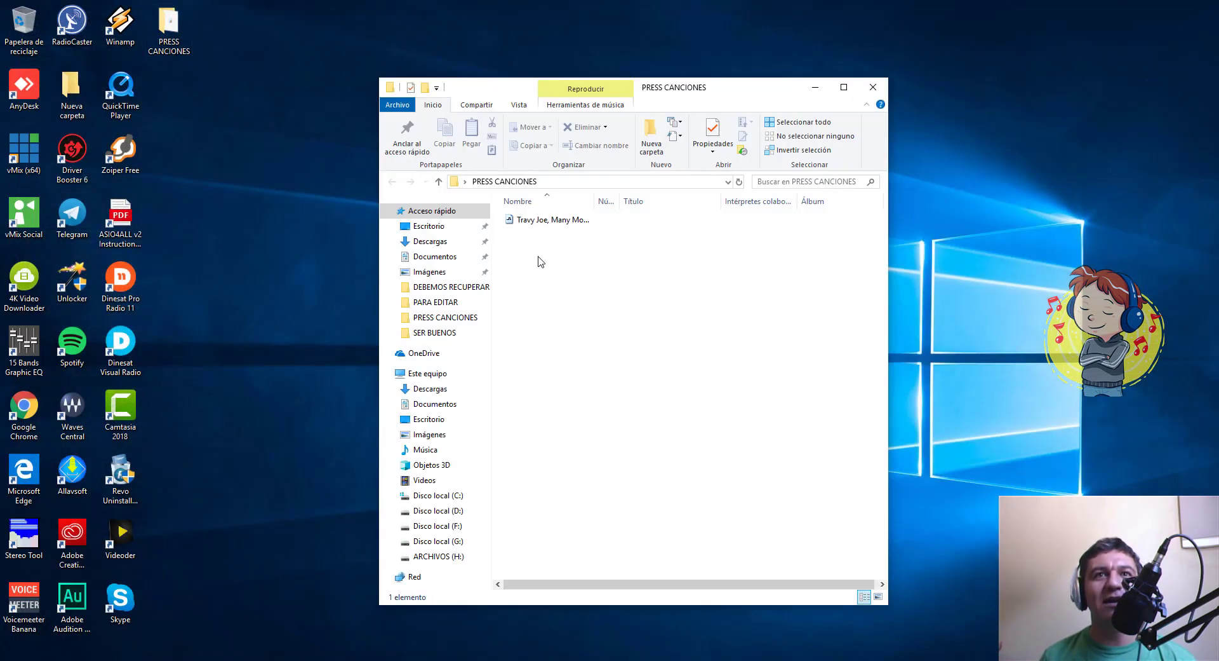
pyautogui.click(553, 220)
pyautogui.moveTo(699, 92); pyautogui.dragTo(431, 82)
pyautogui.hotkey('alt', 'Tab')
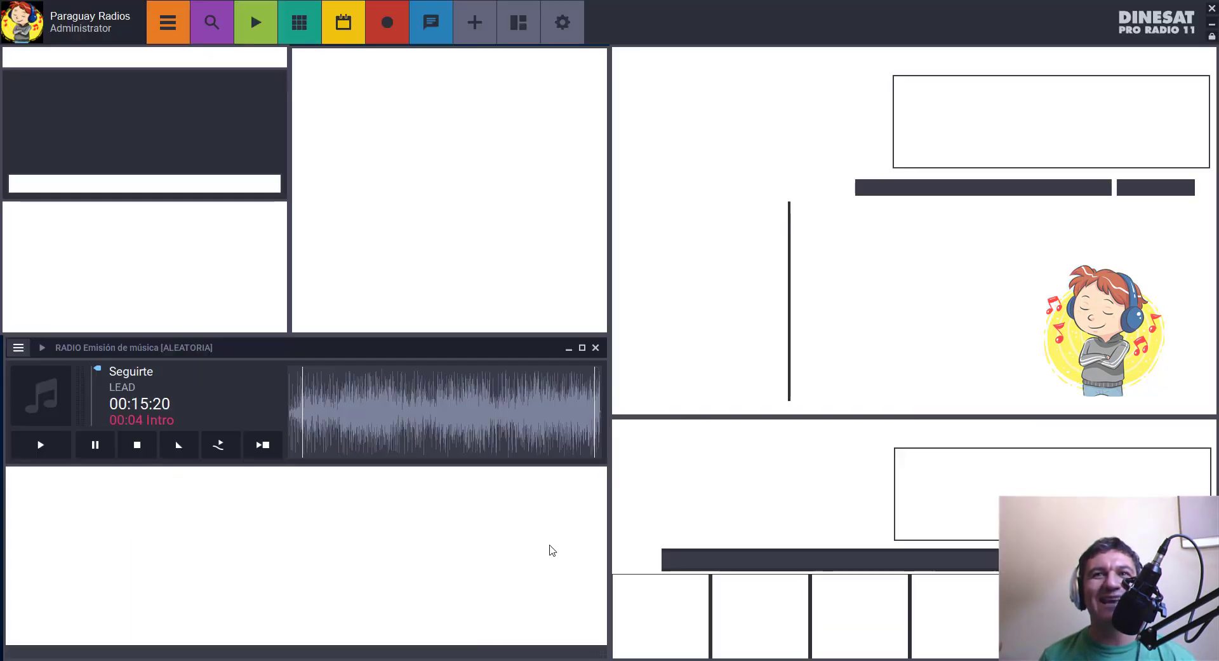
# Step: Look through the category tree in Explorador 1, including PRESS DE CANCIONES, PARAGUAY RADIOS and Storage 1
pyautogui.click(684, 374)
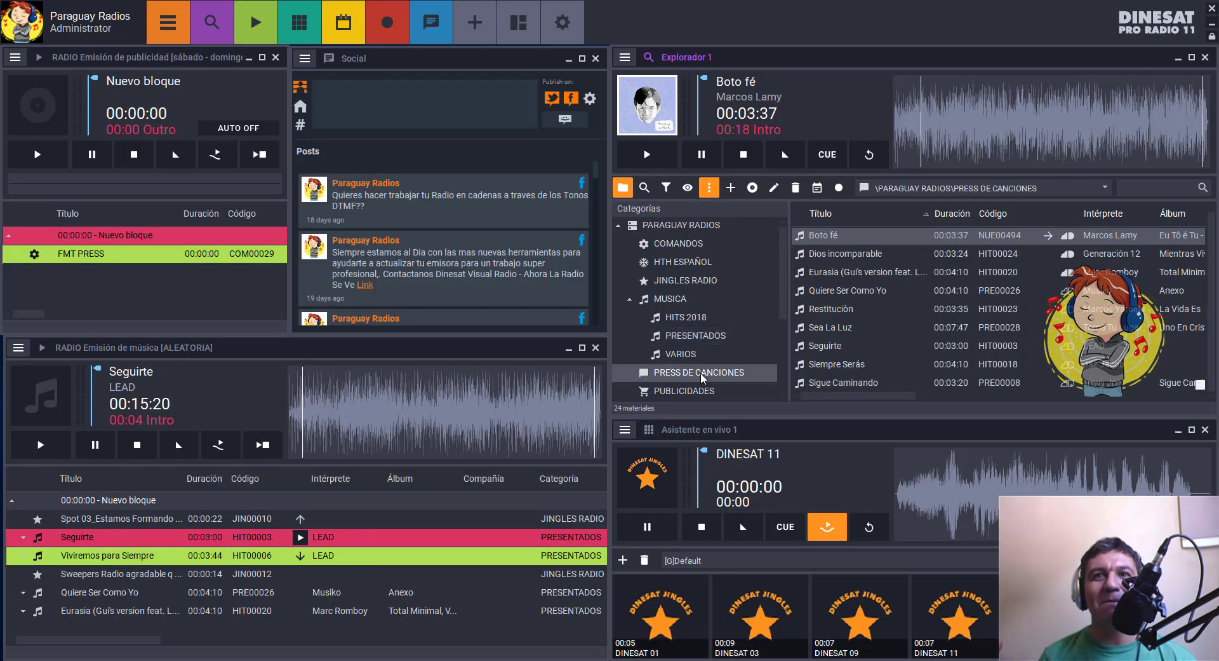
pyautogui.click(674, 226)
pyautogui.scroll(-2, 683, 264)
pyautogui.scroll(2, 684, 264)
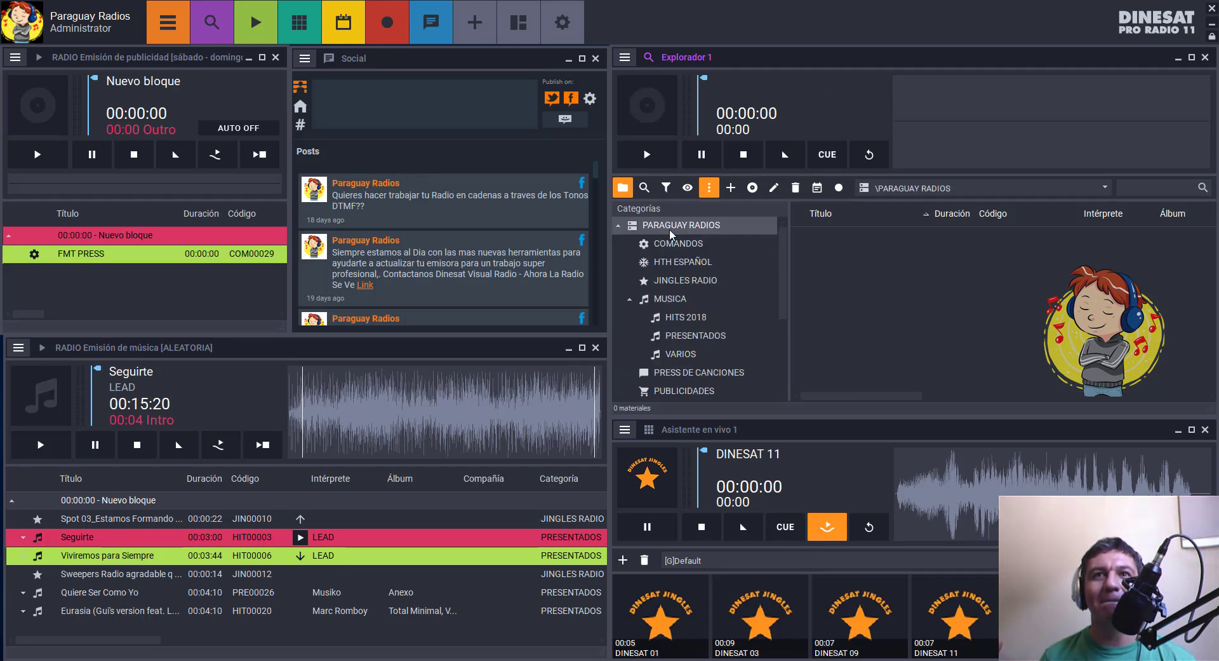
pyautogui.scroll(-2, 674, 230)
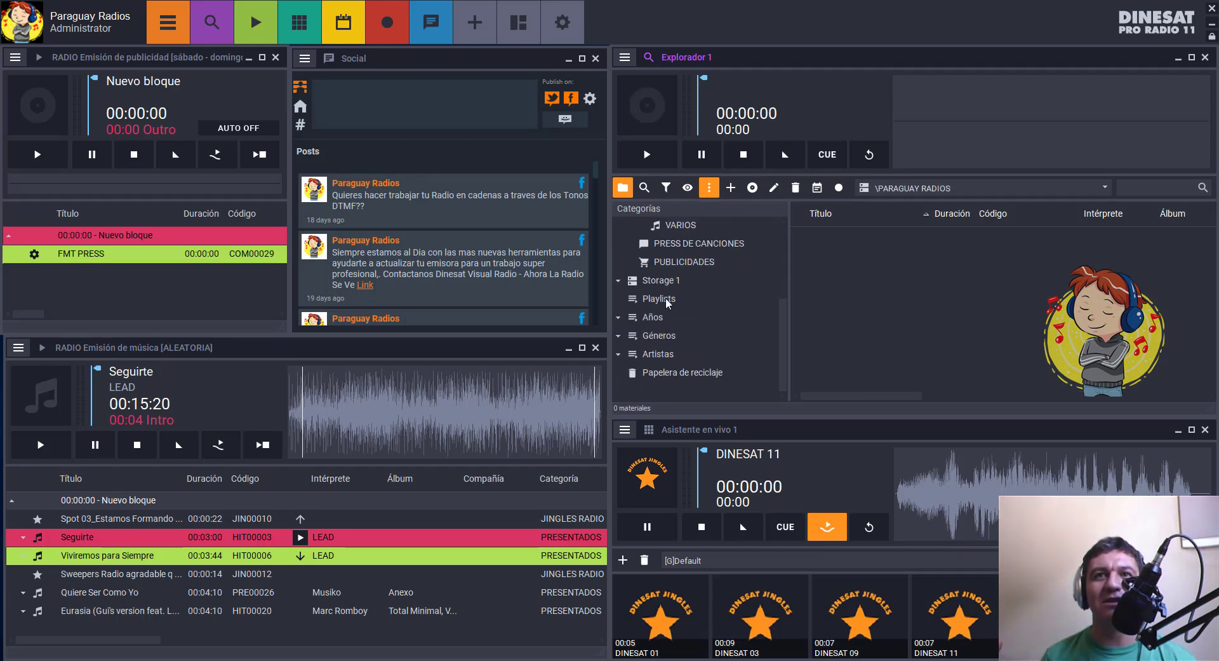
pyautogui.click(662, 287)
pyautogui.scroll(2, 673, 289)
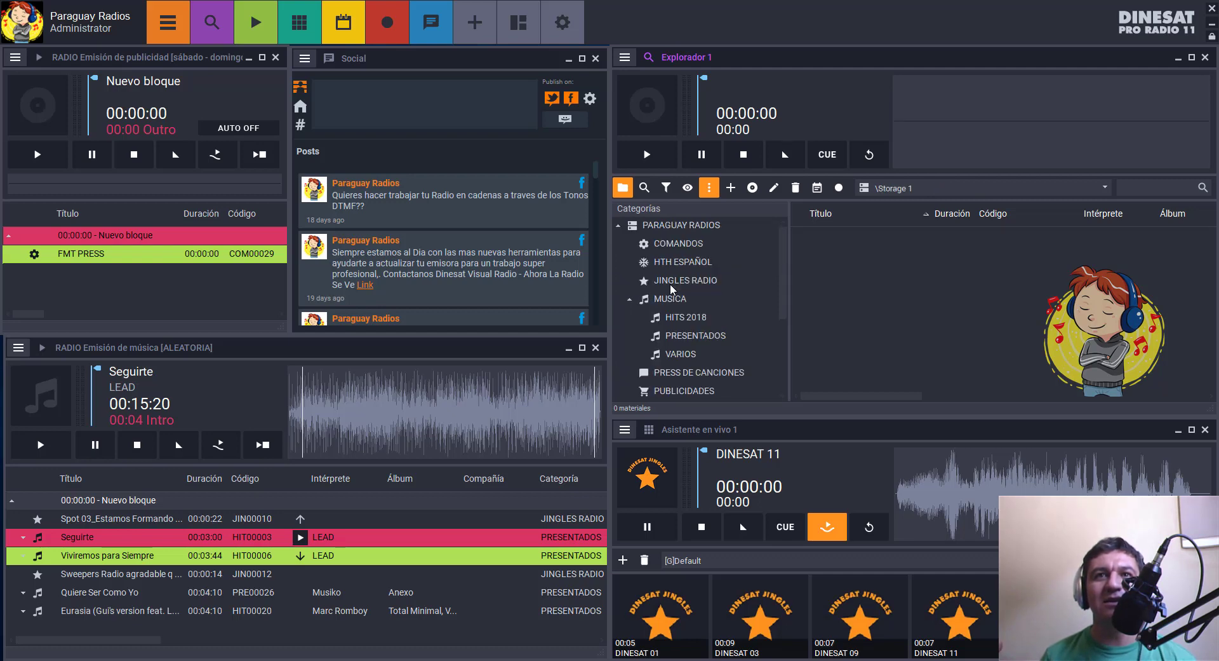
# Step: Start adding a category of type Anuncios in the category manager and close the dialog without accepting it
pyautogui.click(669, 230)
pyautogui.rightClick(668, 228)
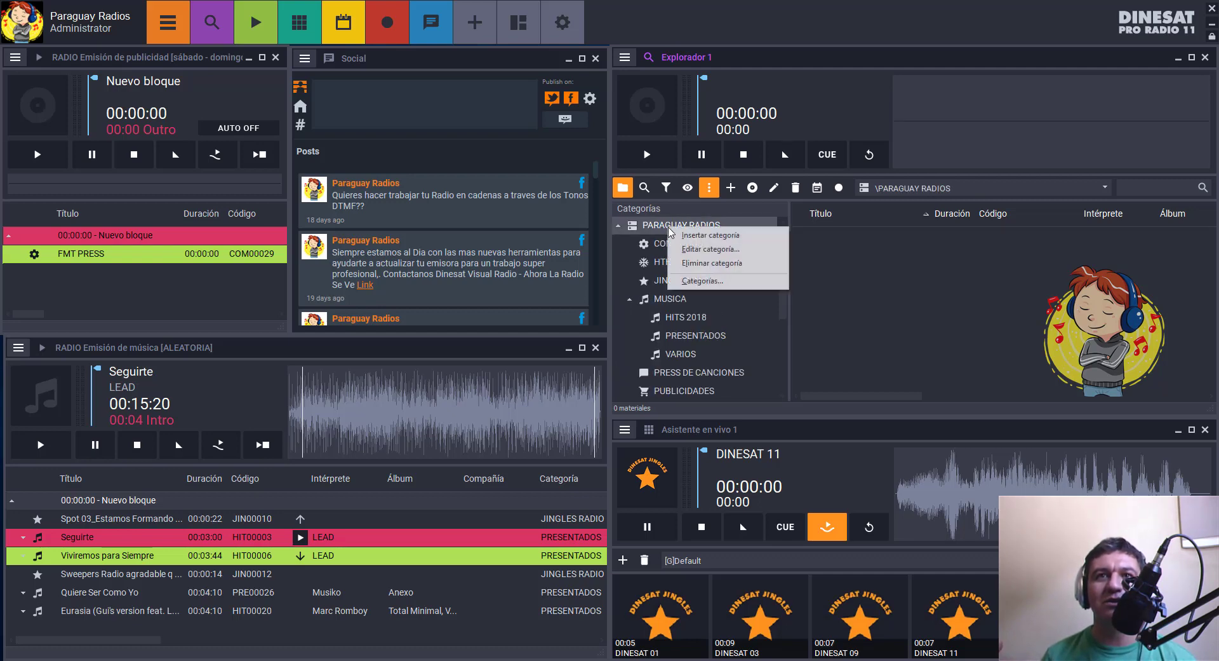
pyautogui.click(698, 282)
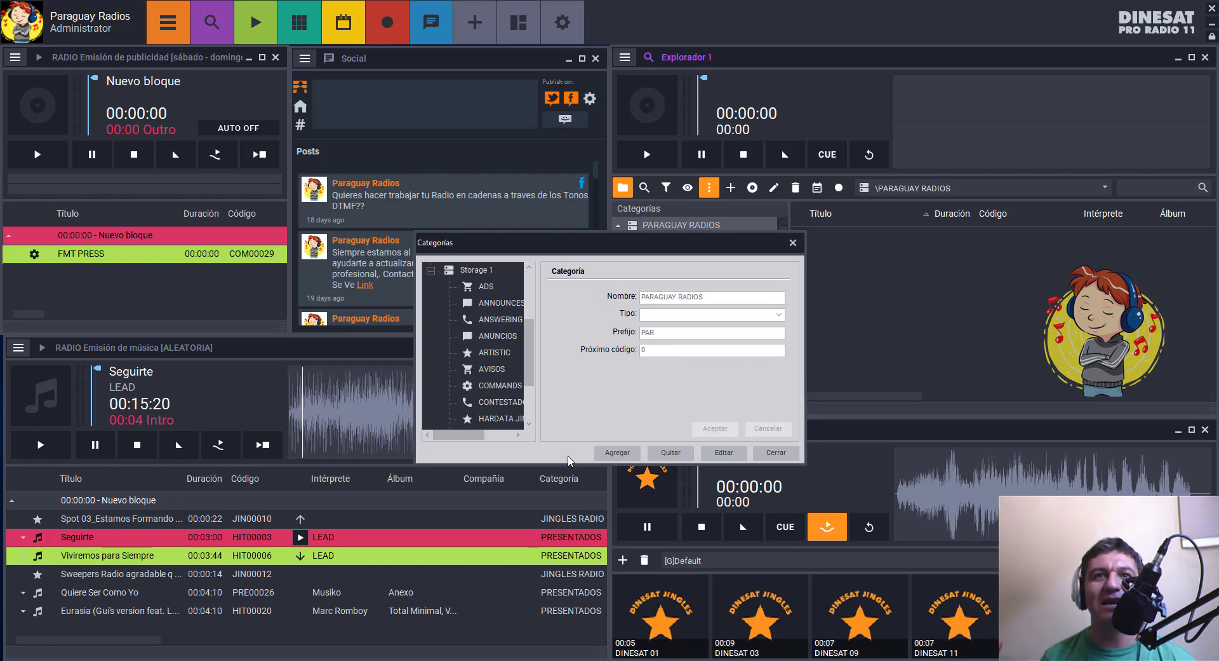
pyautogui.scroll(1, 489, 318)
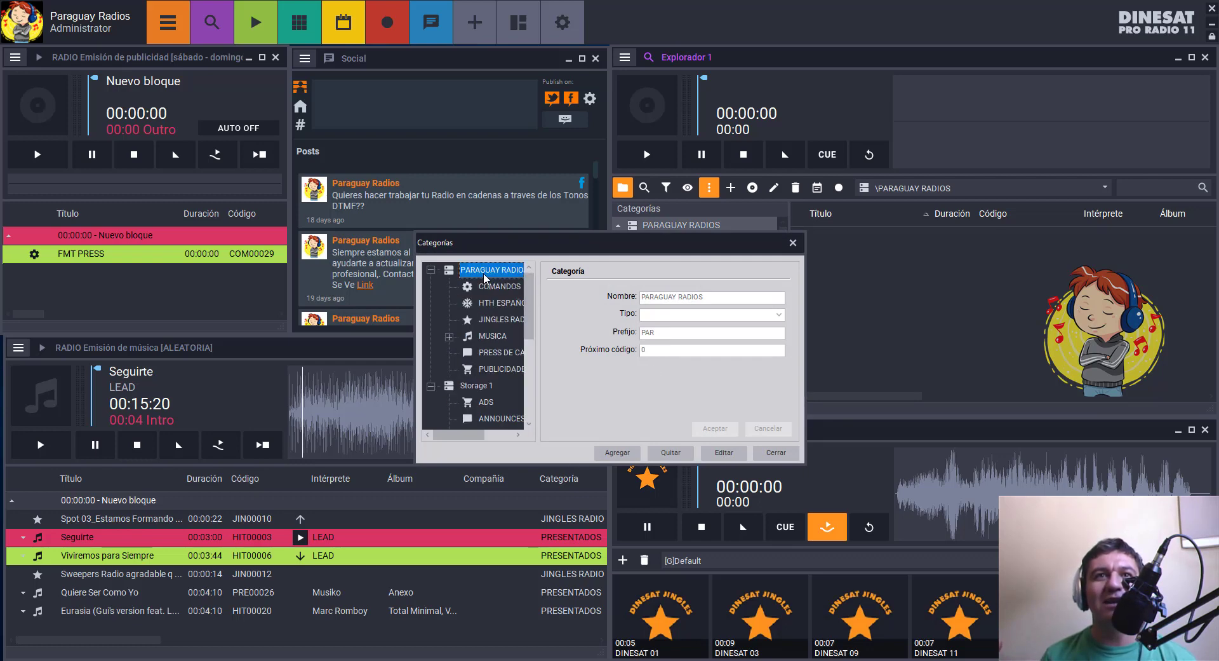
pyautogui.click(616, 454)
pyautogui.click(712, 314)
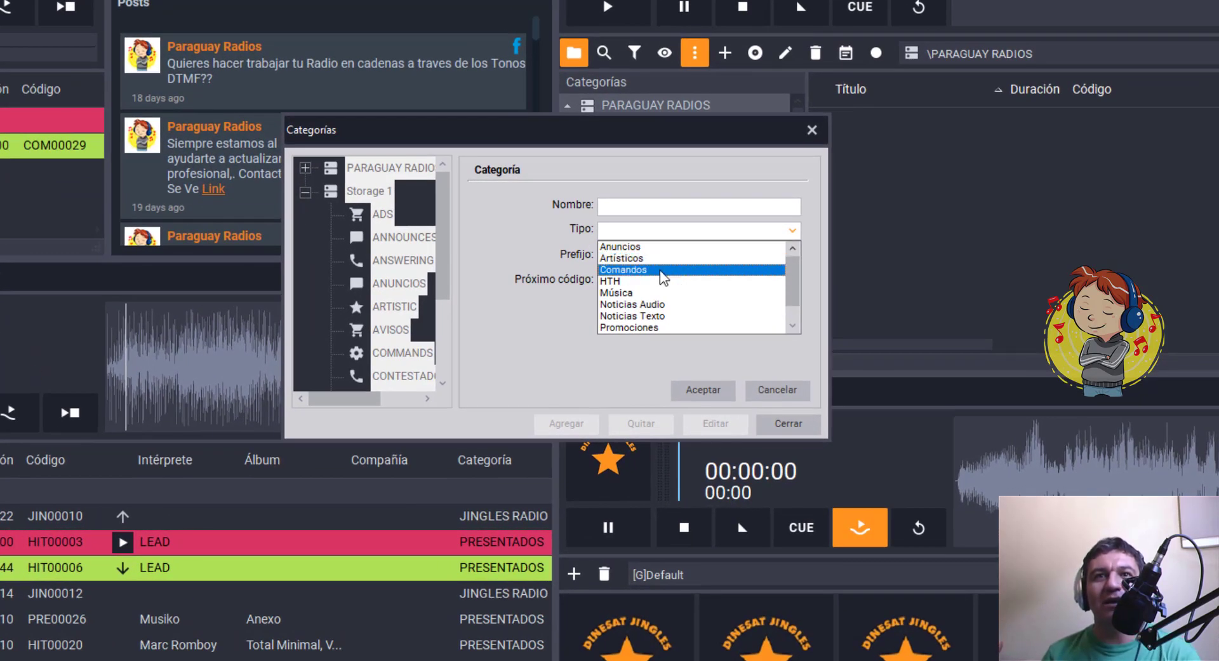
pyautogui.click(625, 249)
pyautogui.click(644, 229)
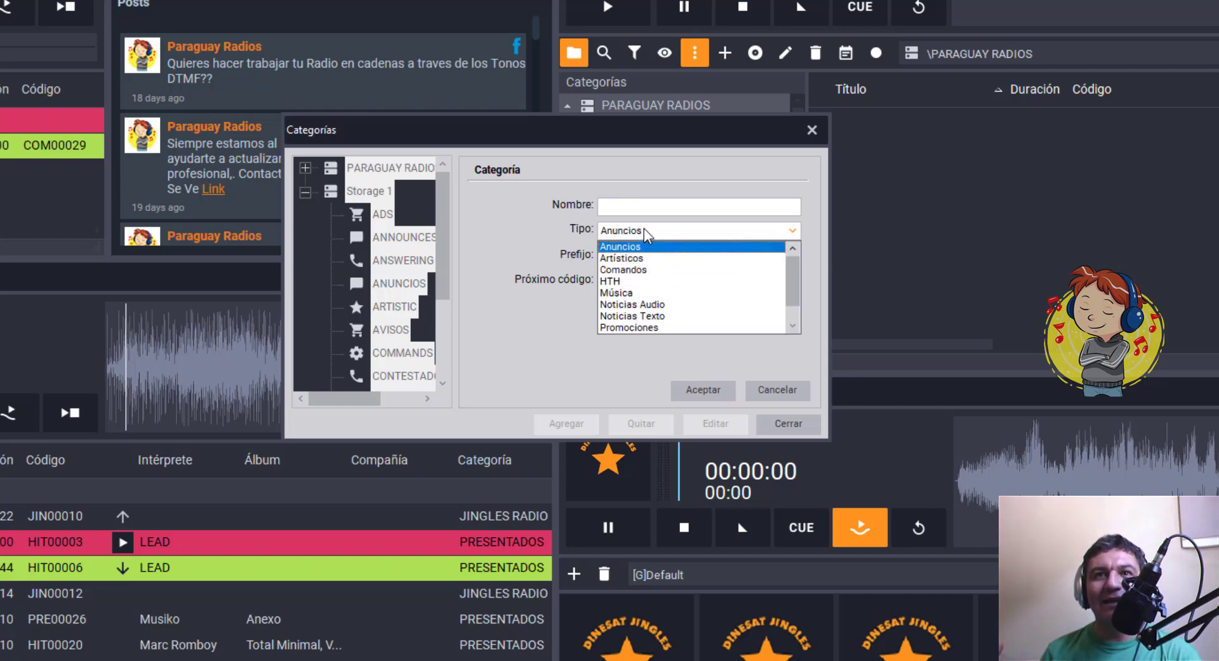
pyautogui.click(644, 227)
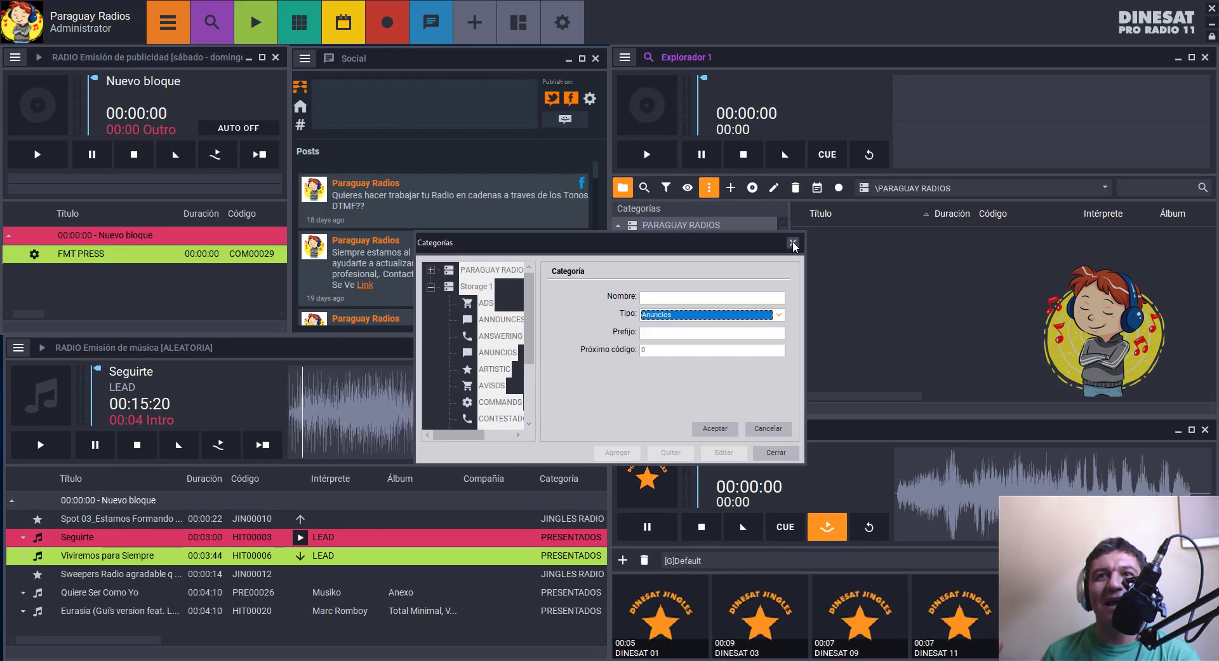
pyautogui.click(812, 130)
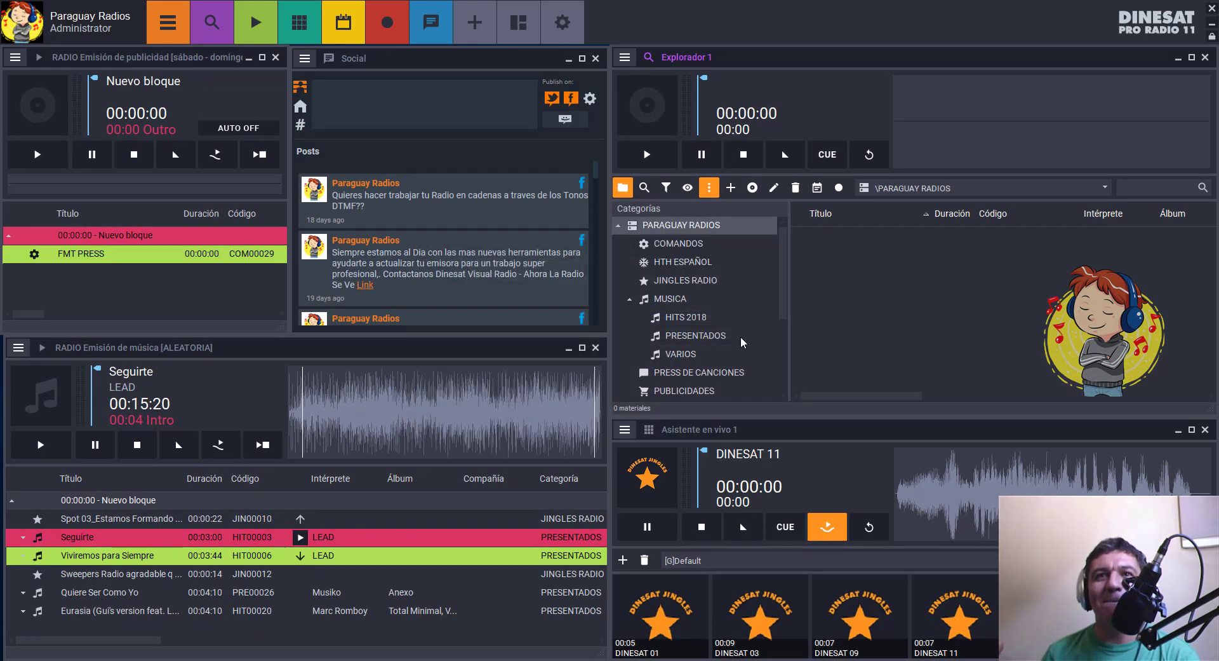
# Step: Look at the properties of the Damaris Guerra announcement in the PRESS DE CANCIONES category and close them unchanged
pyautogui.click(682, 375)
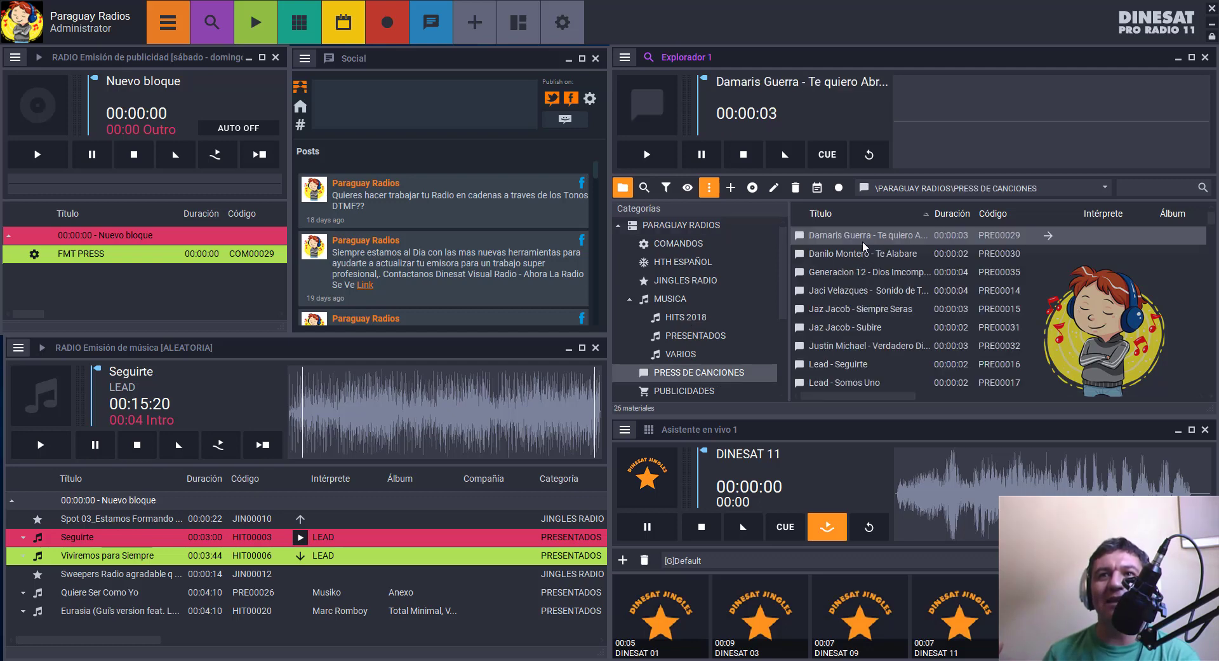
pyautogui.rightClick(864, 240)
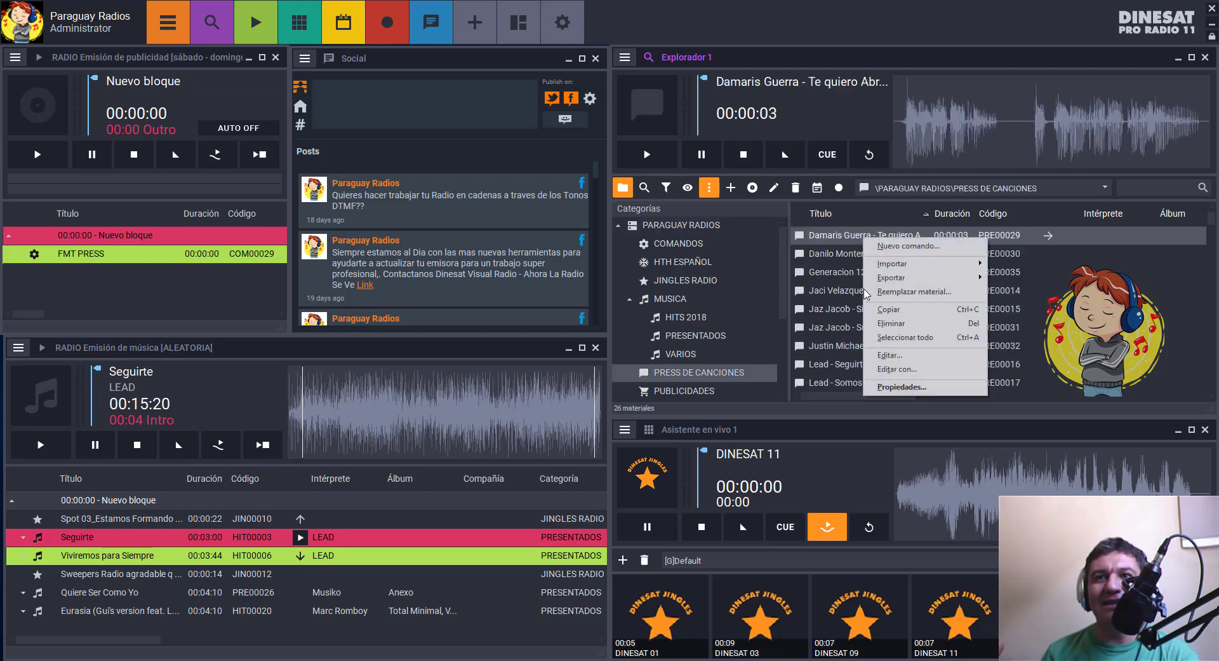
pyautogui.click(887, 387)
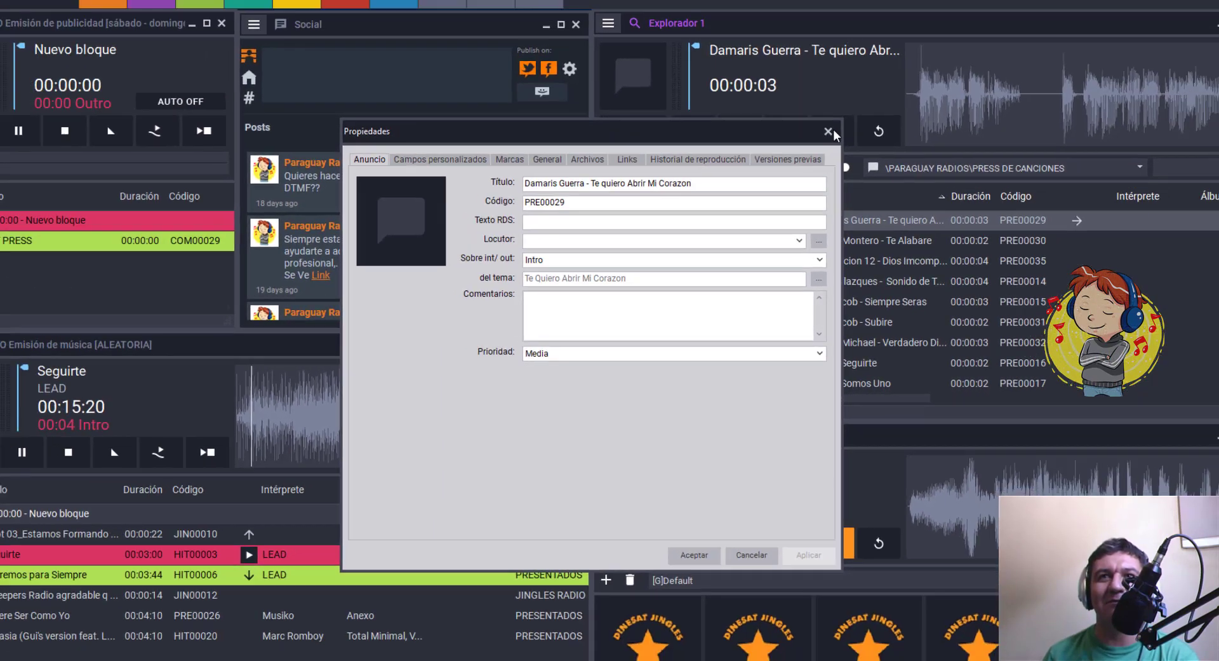
pyautogui.click(850, 24)
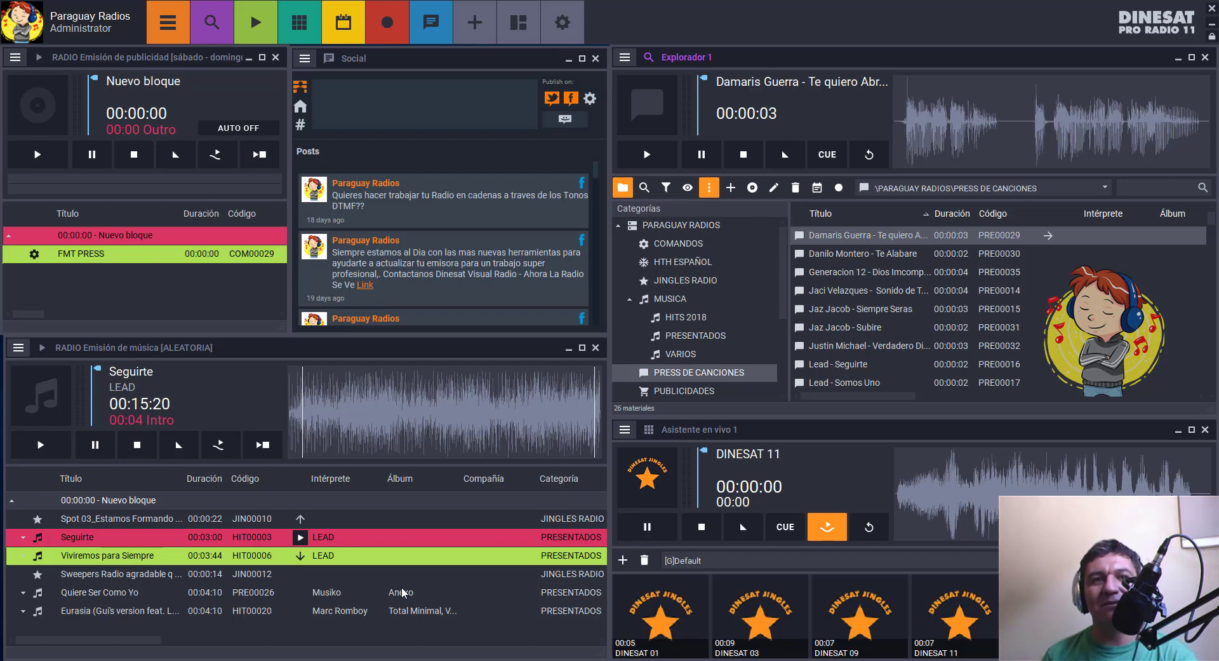
# Step: Import the Travy Joe, Many Montes MP3 from the PRESS CANCIONES folder into the PRESS DE CANCIONES category and select it in the list
pyautogui.moveTo(141, 655)
pyautogui.click(141, 613)
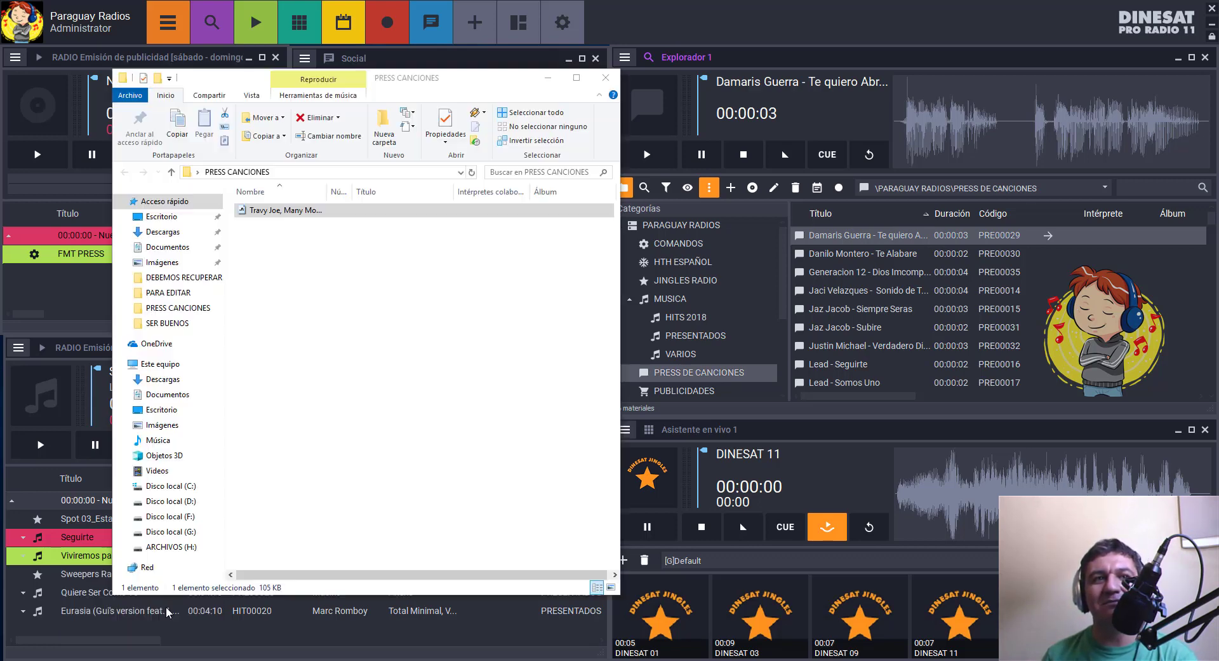
pyautogui.moveTo(267, 214); pyautogui.dragTo(896, 326)
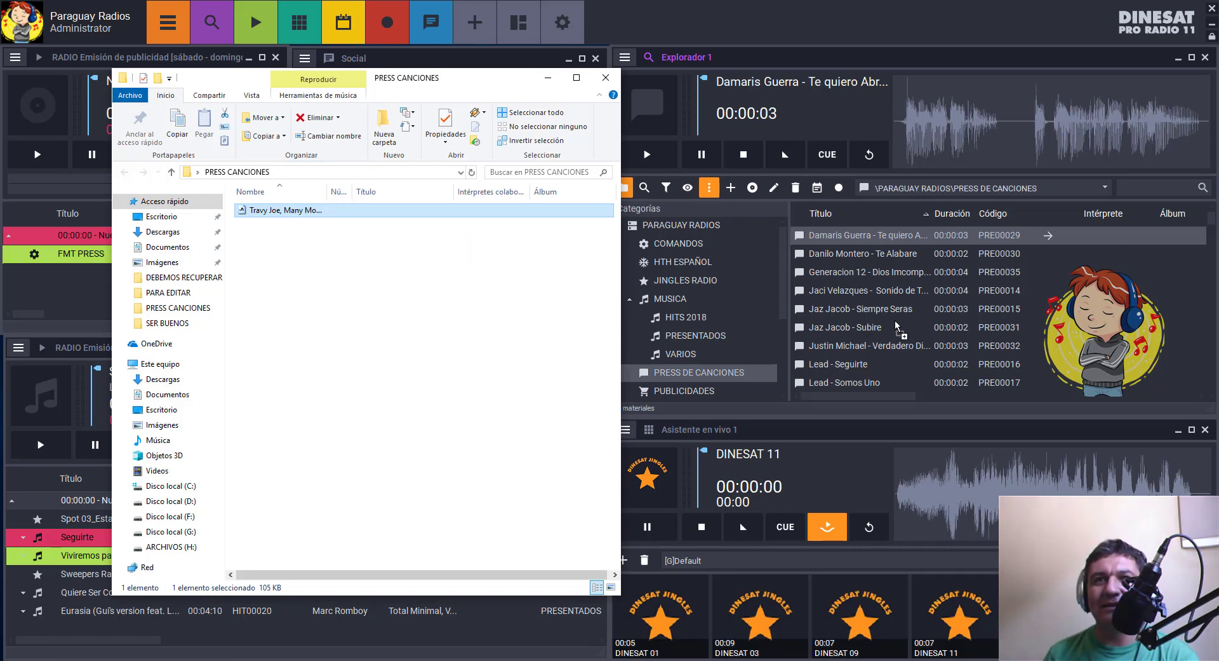
pyautogui.moveTo(896, 326); pyautogui.dragTo(874, 316)
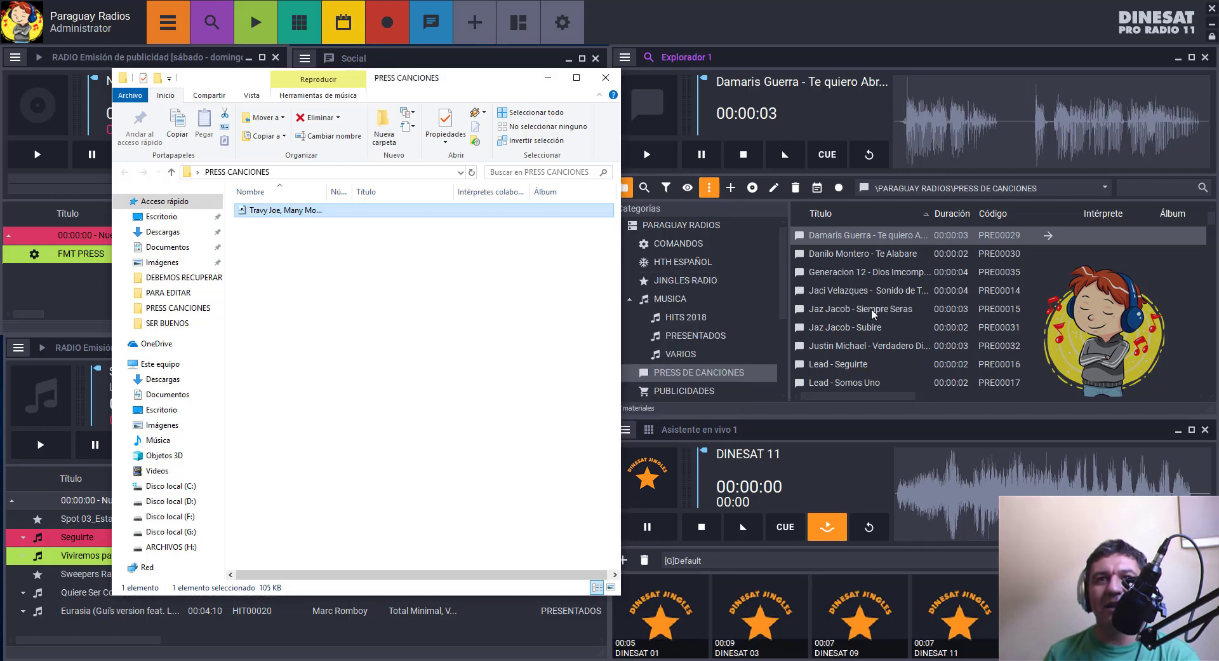
pyautogui.click(874, 309)
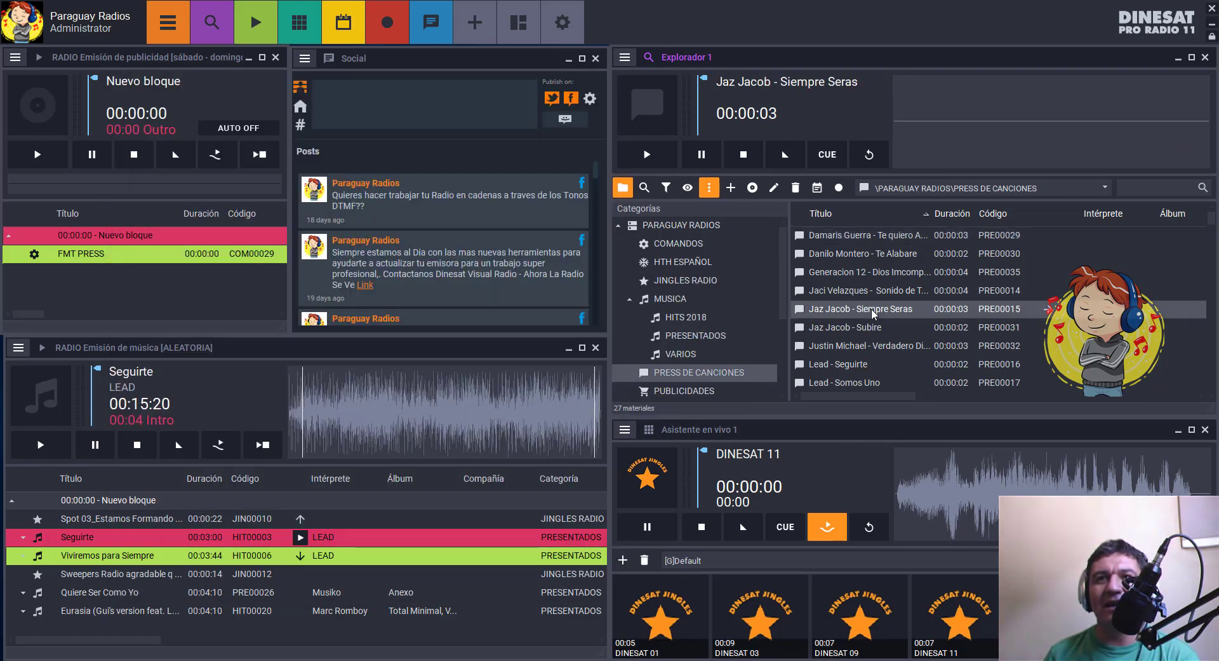
pyautogui.scroll(-5, 873, 313)
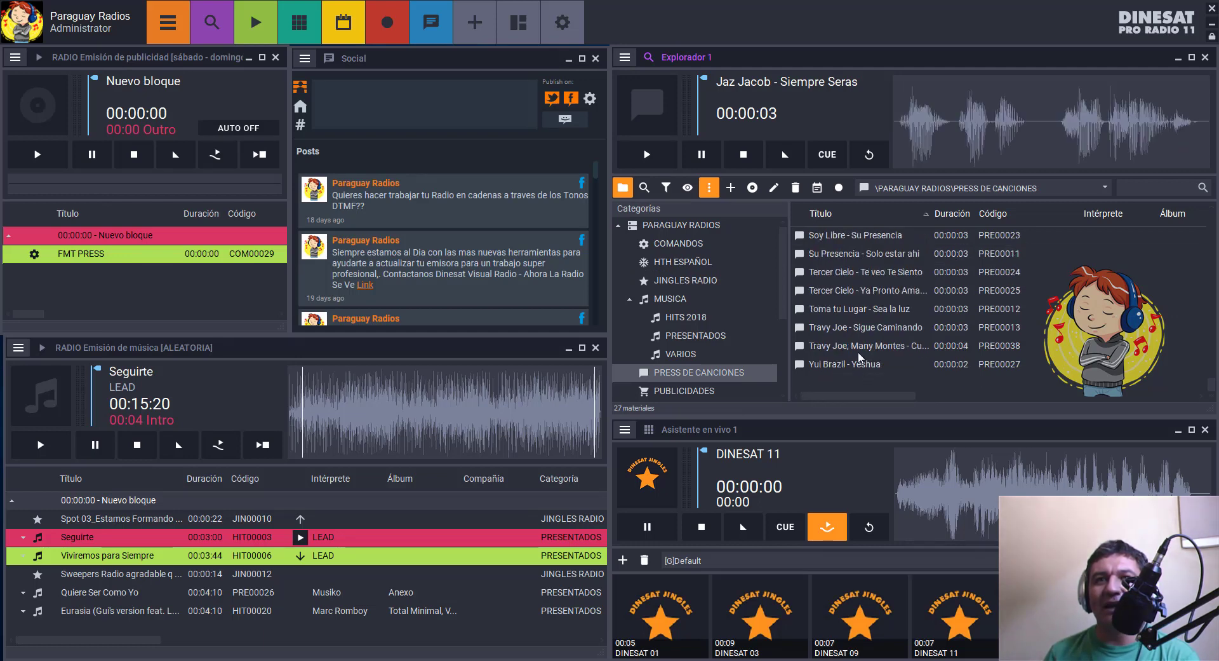
pyautogui.click(861, 354)
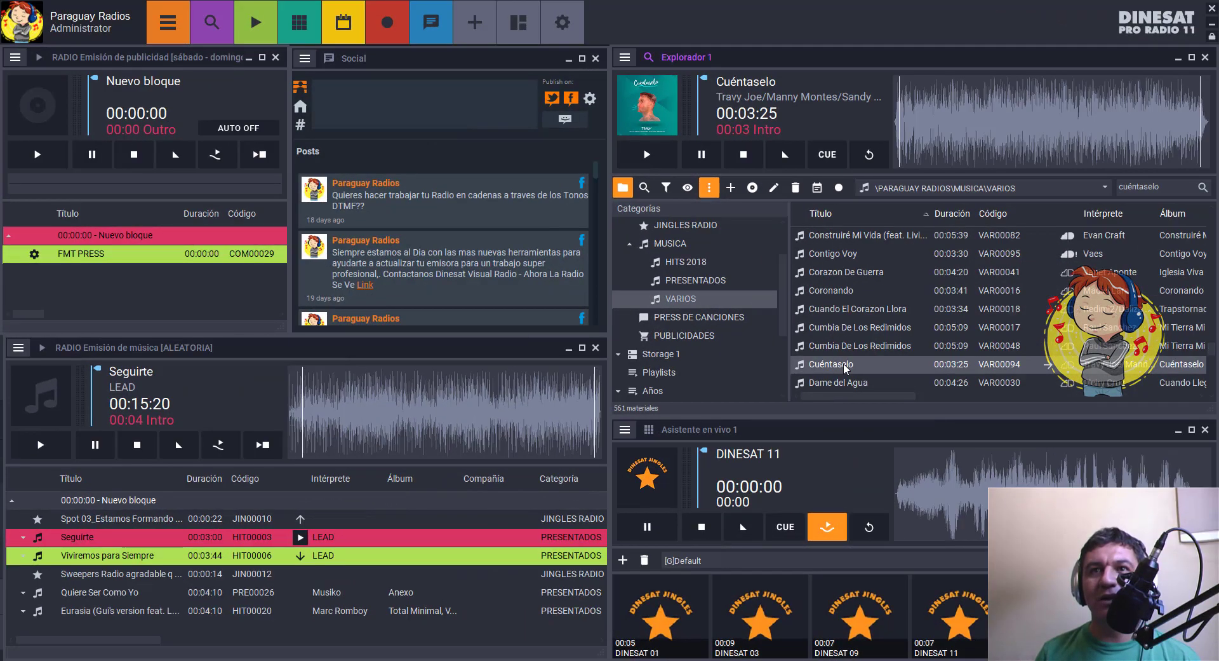
# Step: Move the song Cuéntaselo from VARIOS to PRESENTADOS using a second explorer, and close that explorer
pyautogui.scroll(-1, 845, 367)
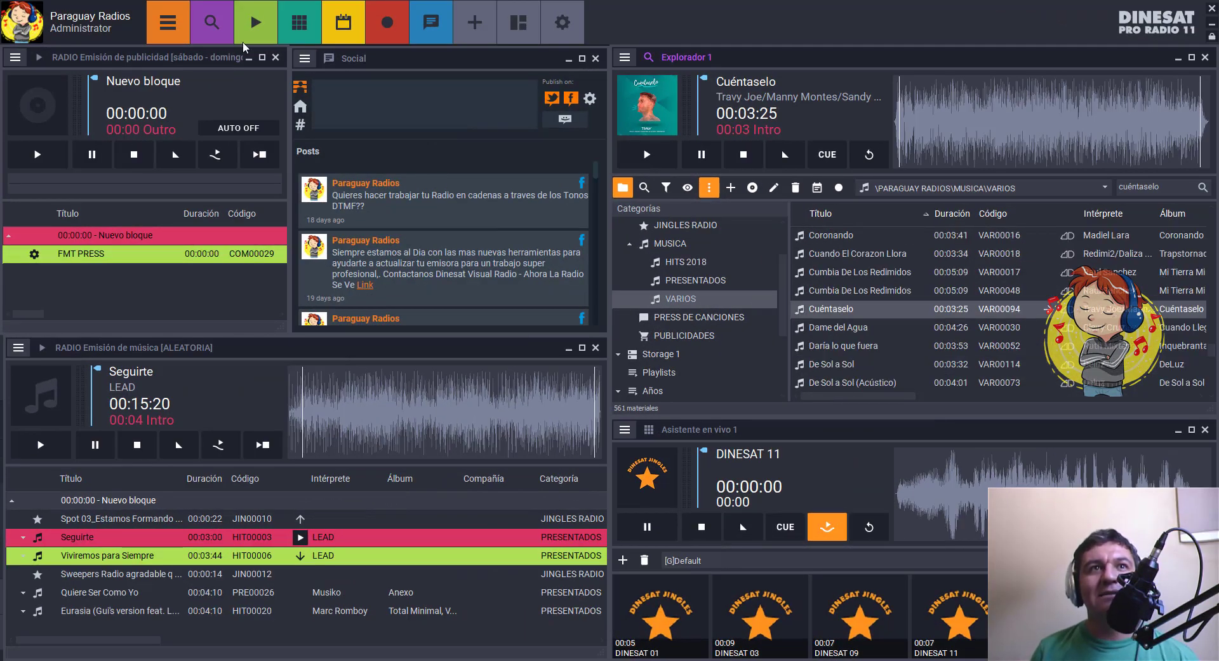
pyautogui.click(384, 243)
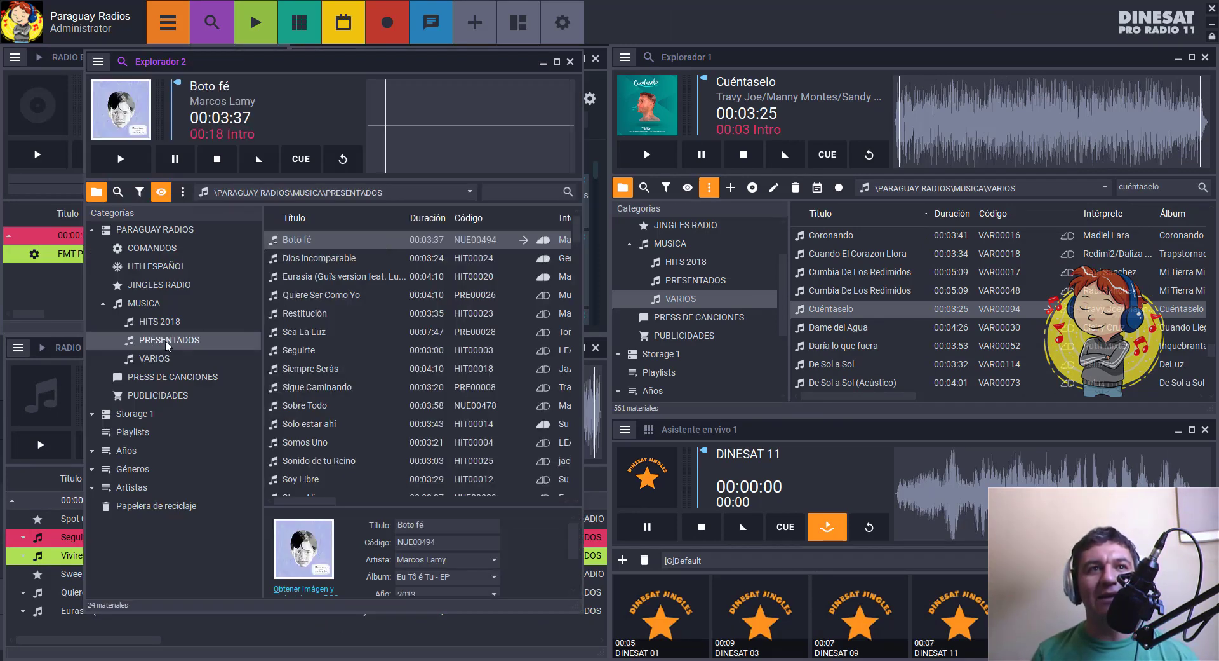
pyautogui.click(854, 309)
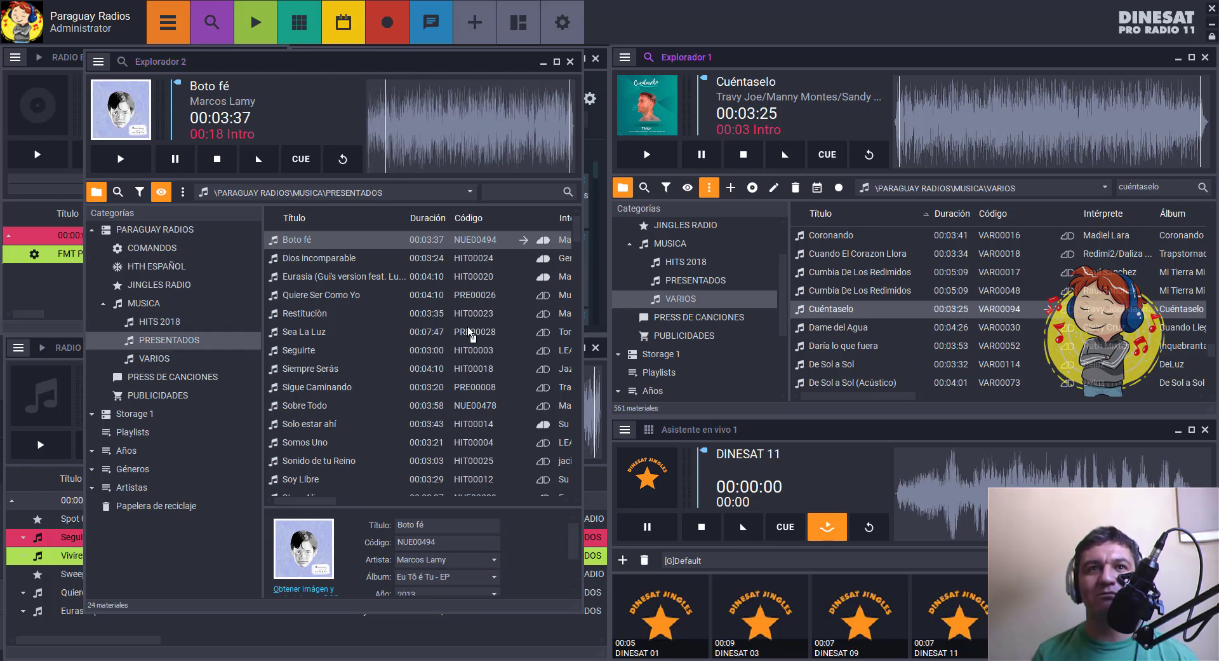
pyautogui.press('Delete')
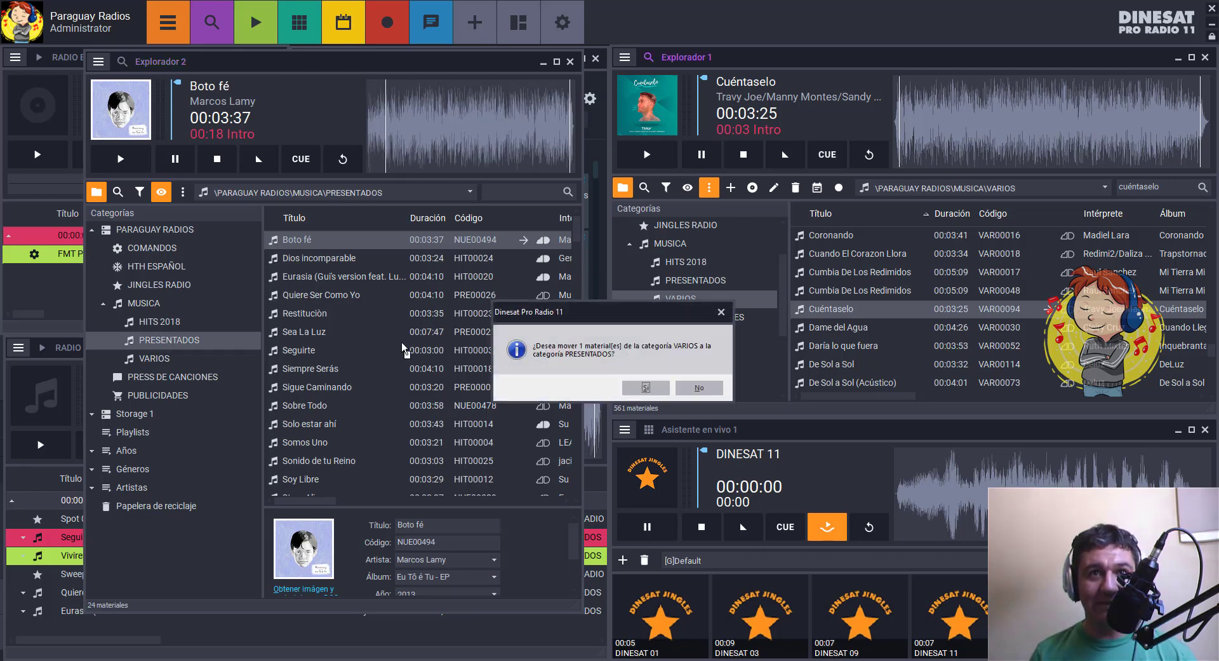
pyautogui.press('Return')
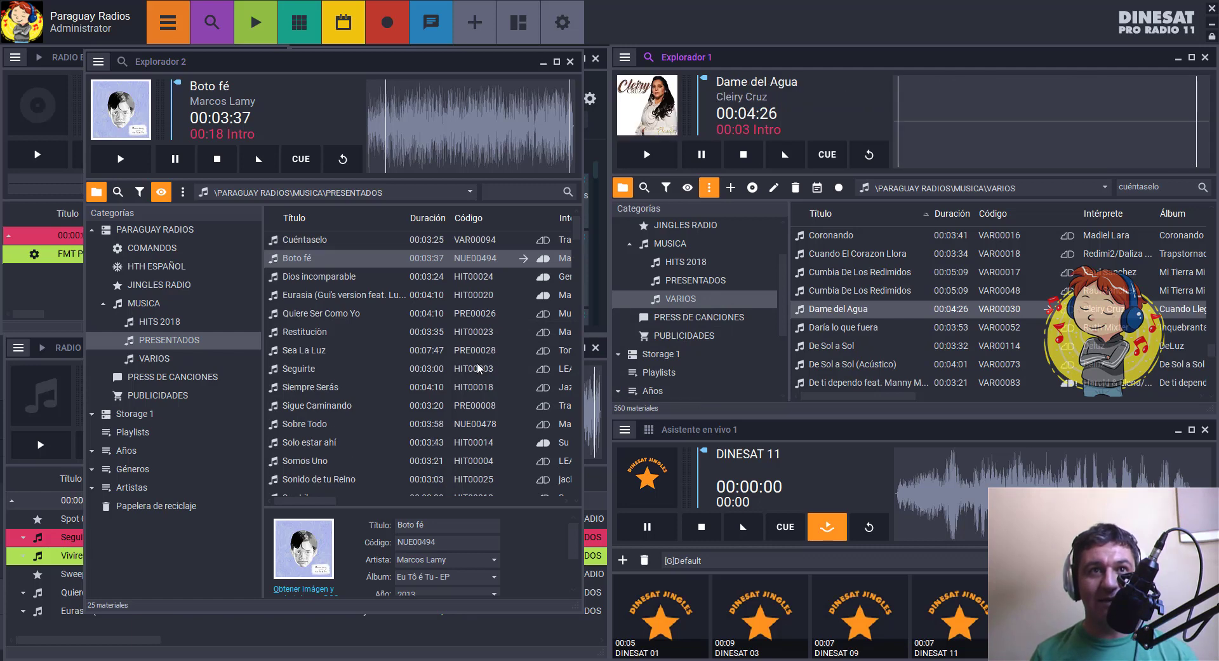
pyautogui.click(319, 244)
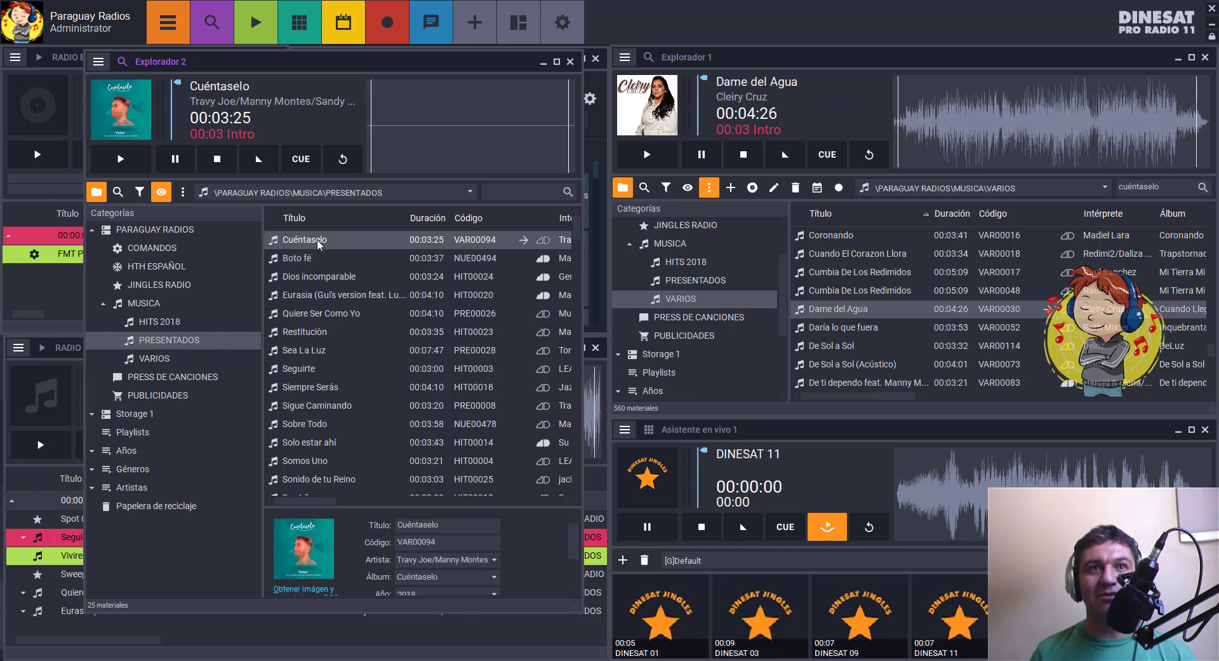
pyautogui.click(570, 62)
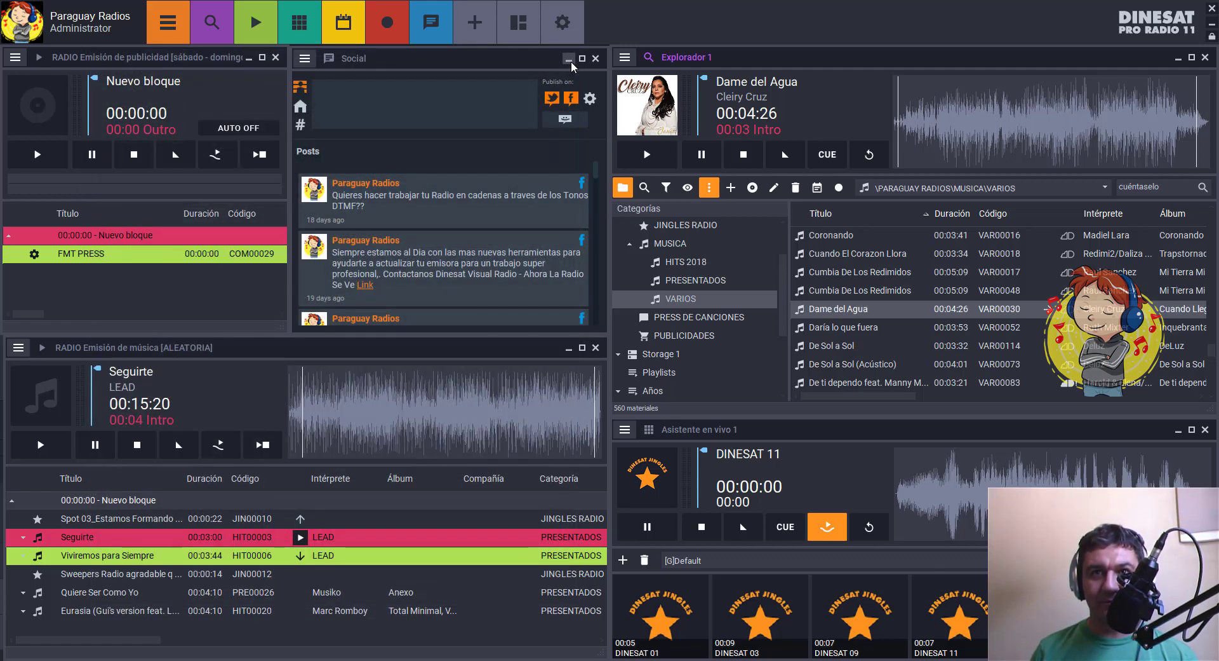
# Step: In the properties of the Travy Joe, Many Montes - Cuentaselo announcement under PRESS DE CANCIONES, assign Cuéntaselo from PRESENTADOS as its song
pyautogui.click(696, 316)
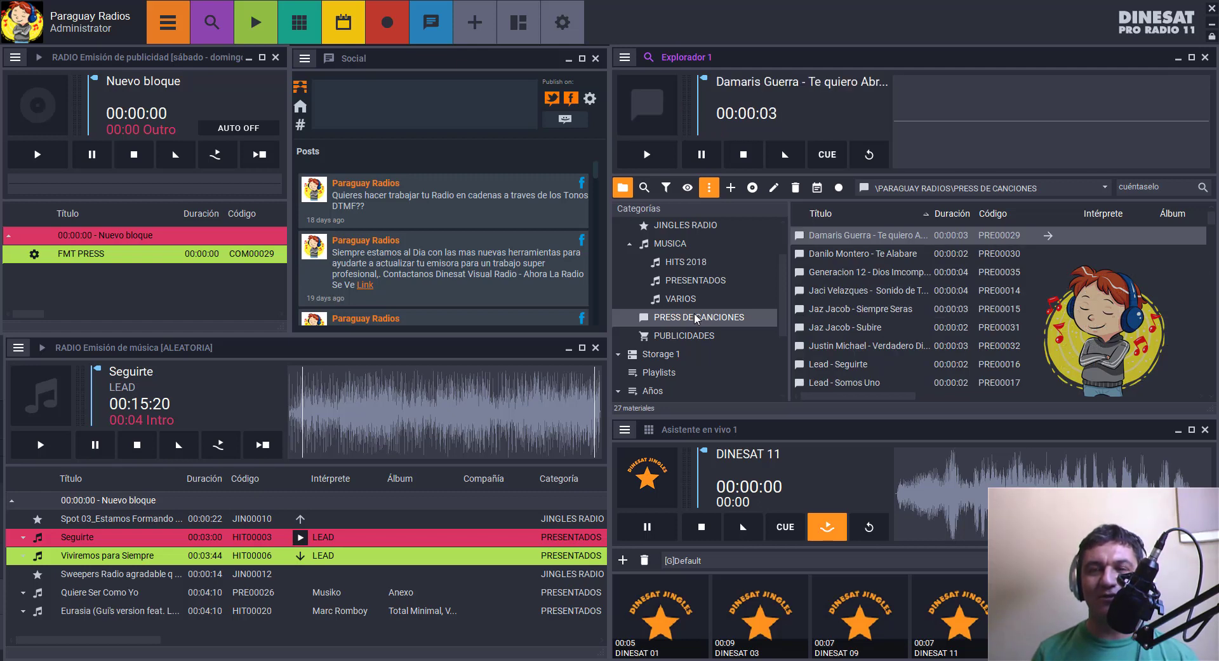
pyautogui.scroll(-2, 909, 293)
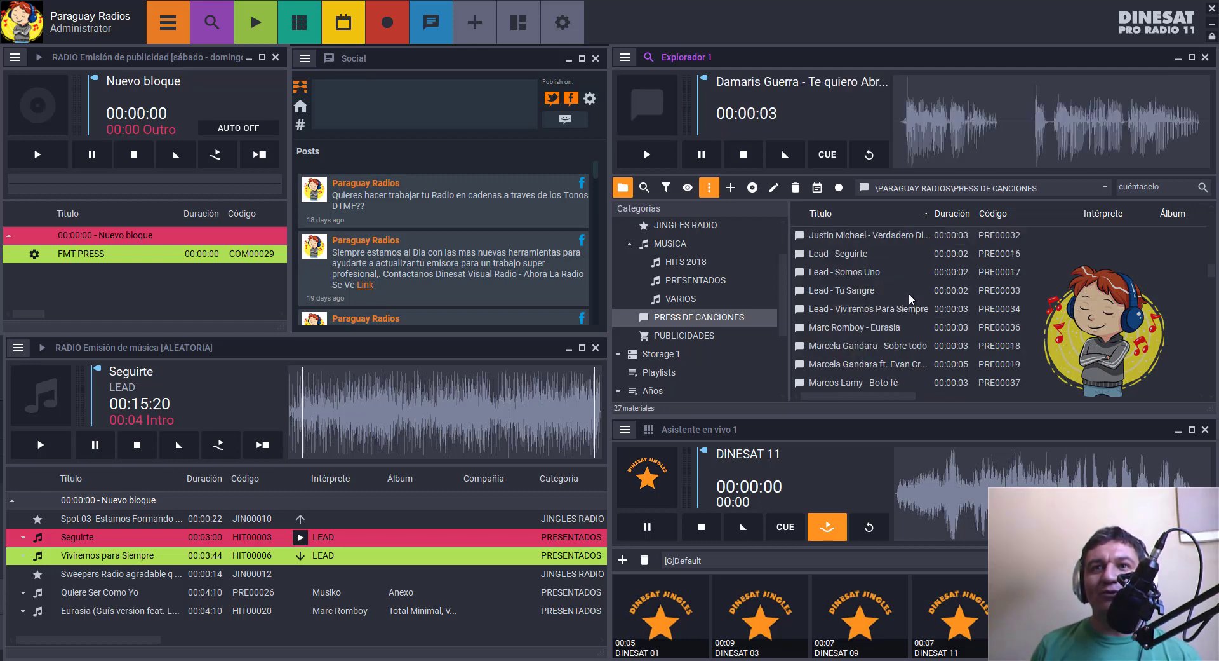
pyautogui.scroll(2, 909, 292)
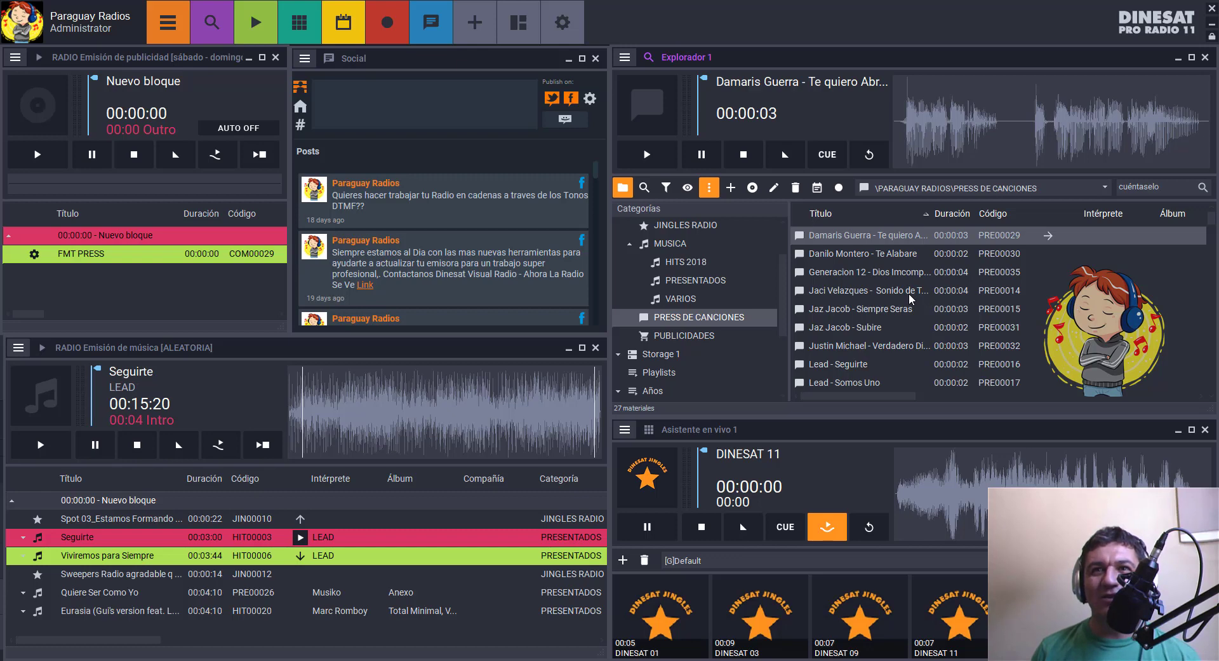
pyautogui.scroll(-6, 909, 292)
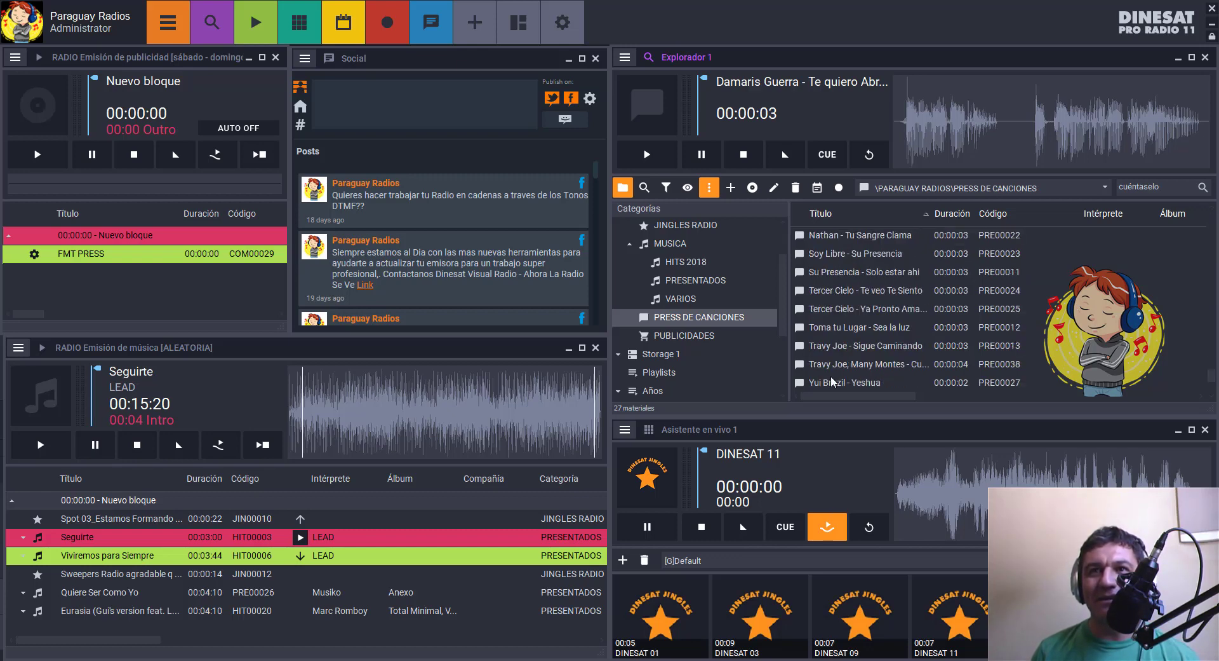
pyautogui.click(868, 365)
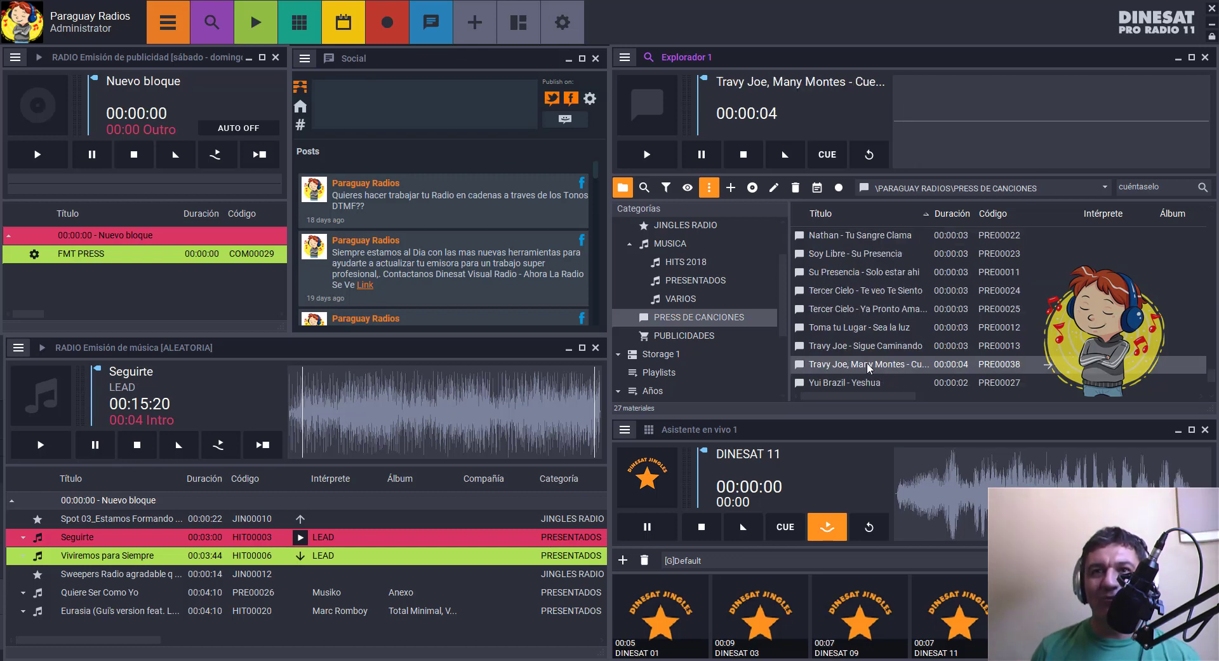
pyautogui.rightClick(867, 364)
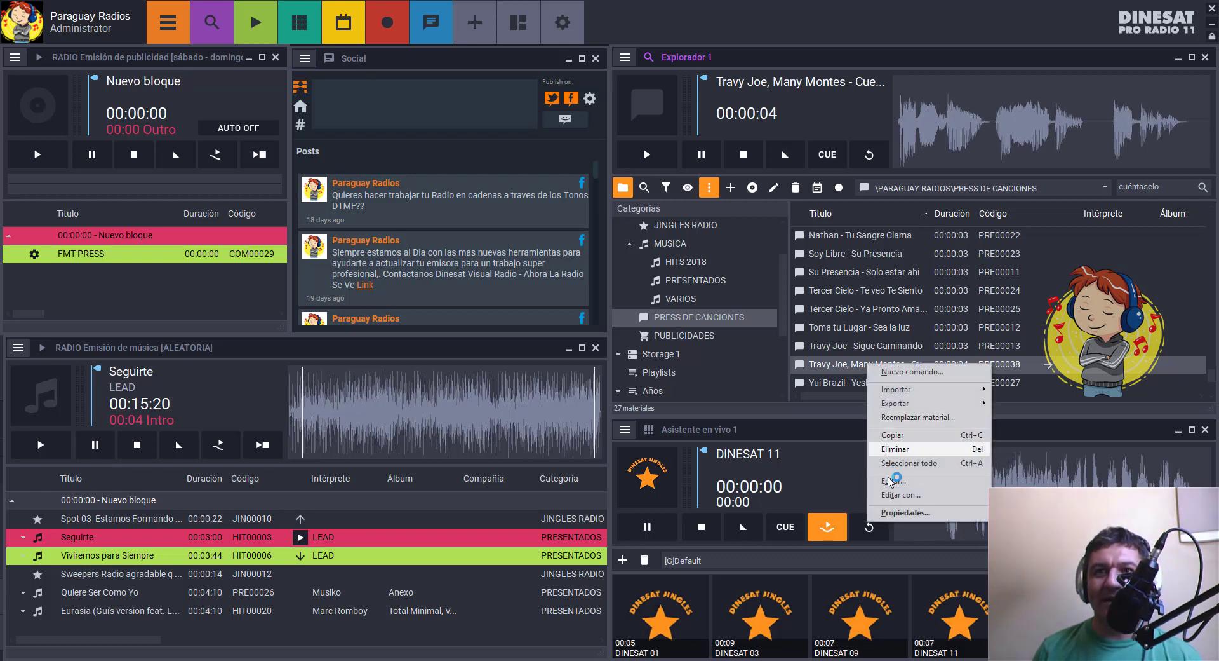
pyautogui.click(896, 512)
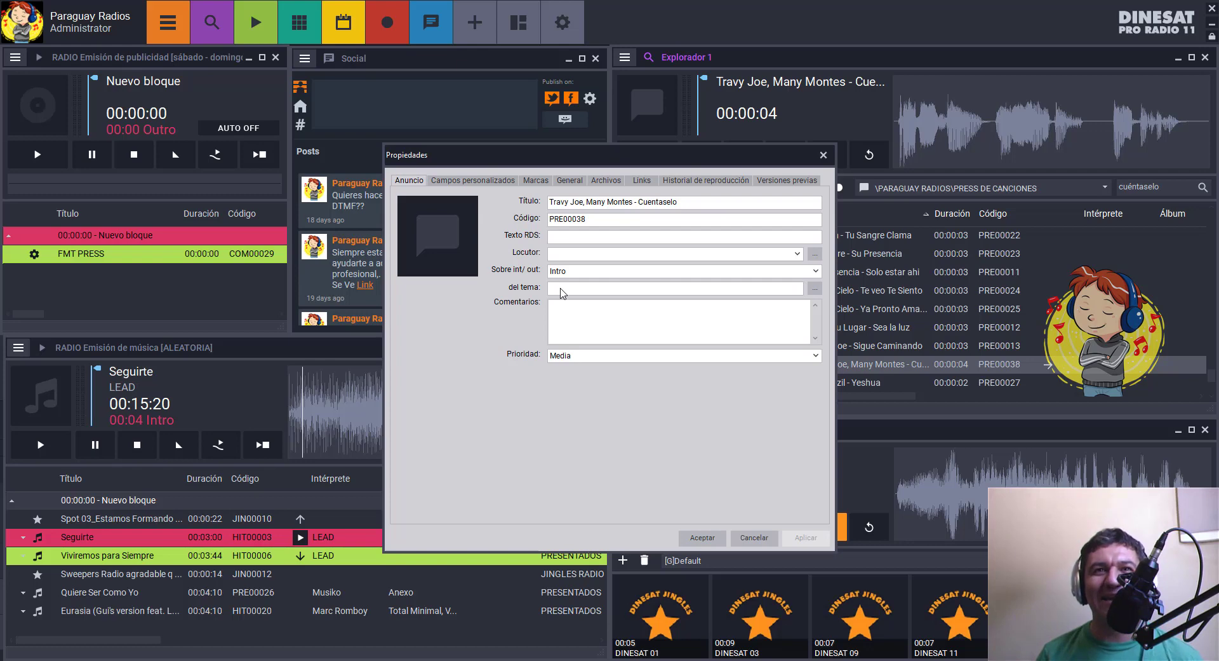
pyautogui.click(814, 290)
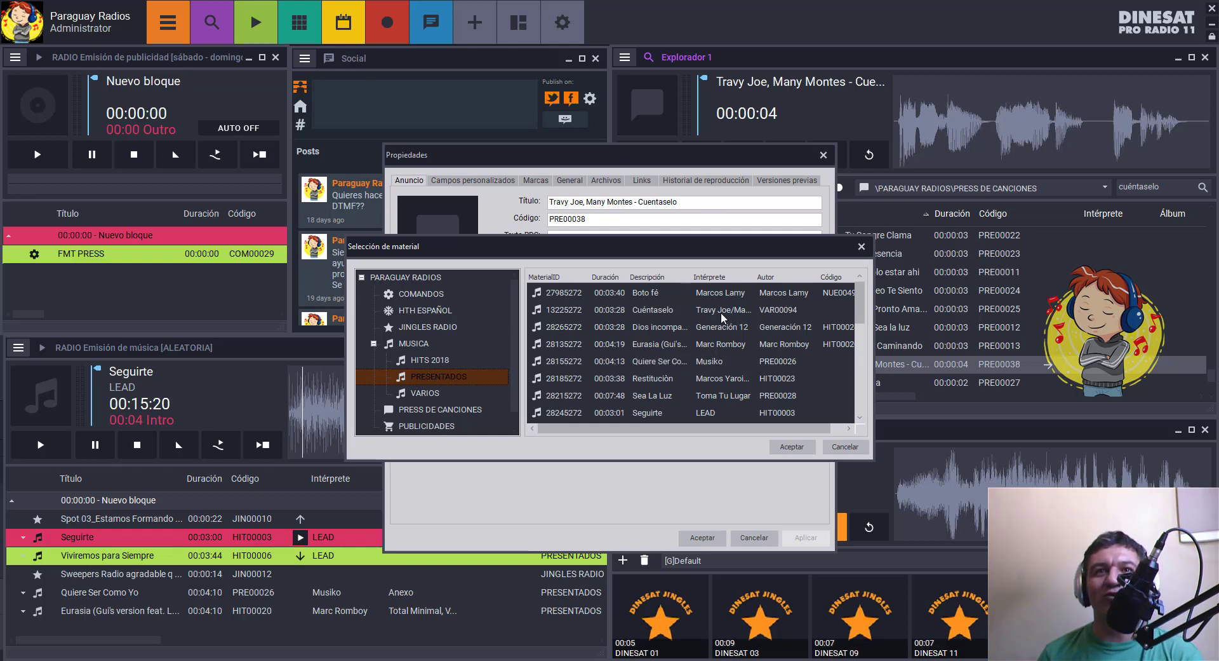
pyautogui.click(680, 311)
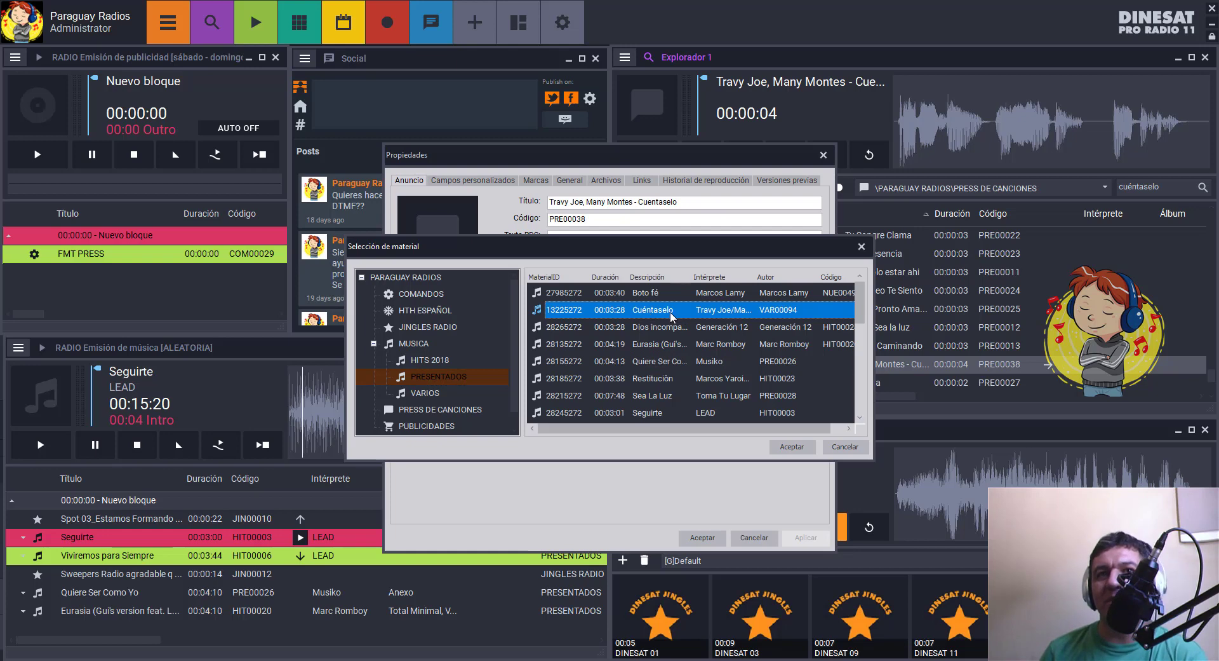
pyautogui.click(793, 448)
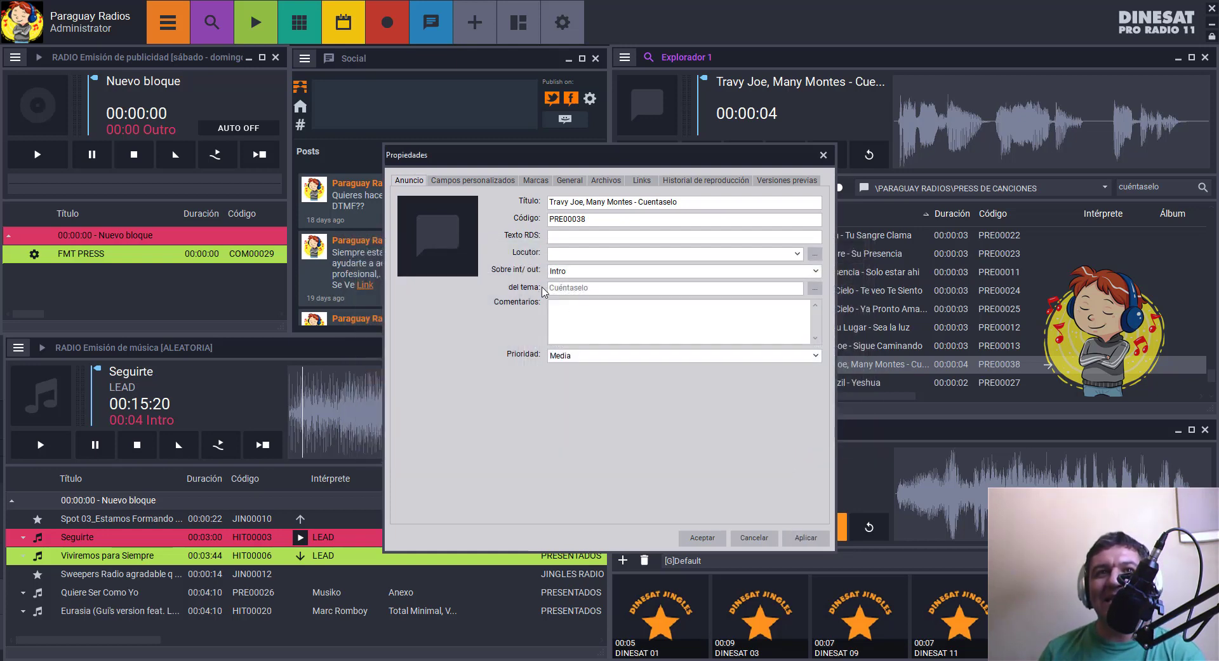
# Step: Keep the announcement's Sobre int/out option on Intro, then apply and accept its properties
pyautogui.click(590, 273)
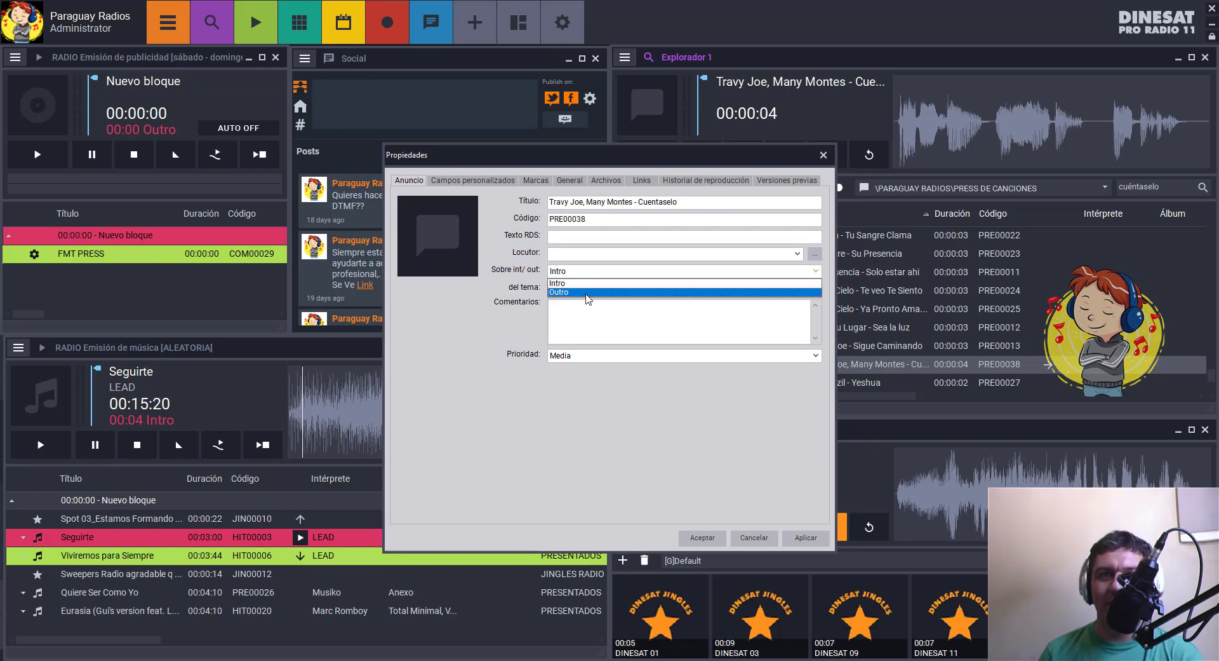
pyautogui.click(586, 283)
pyautogui.click(585, 272)
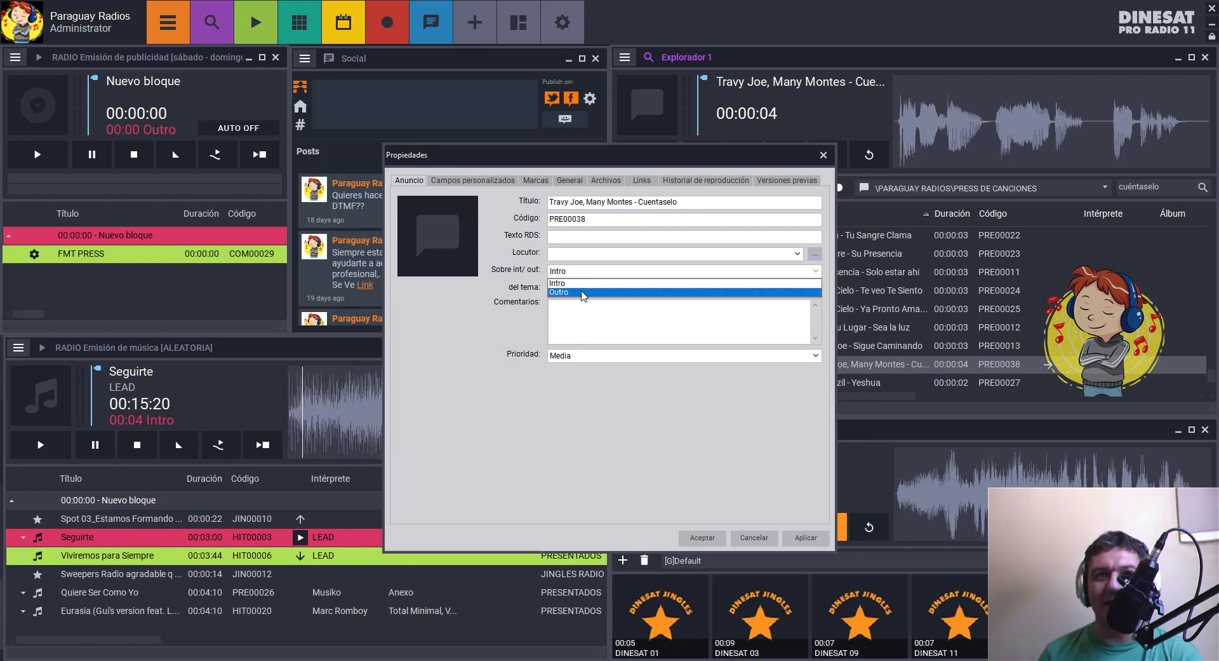
pyautogui.click(520, 286)
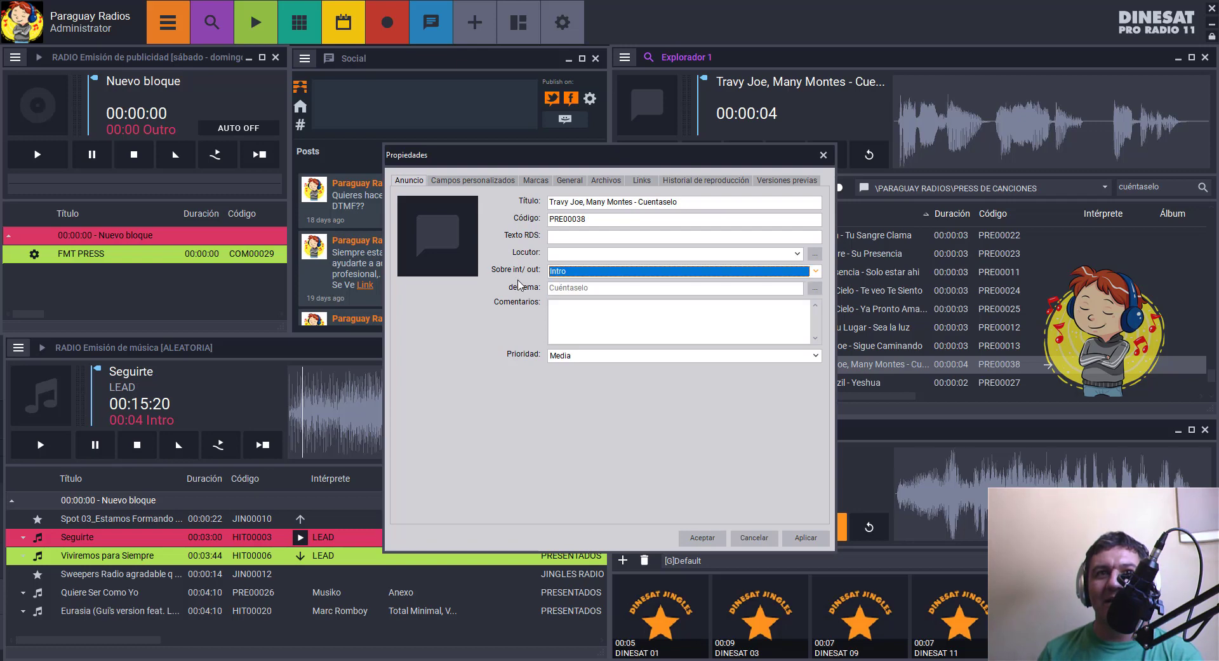
pyautogui.click(808, 538)
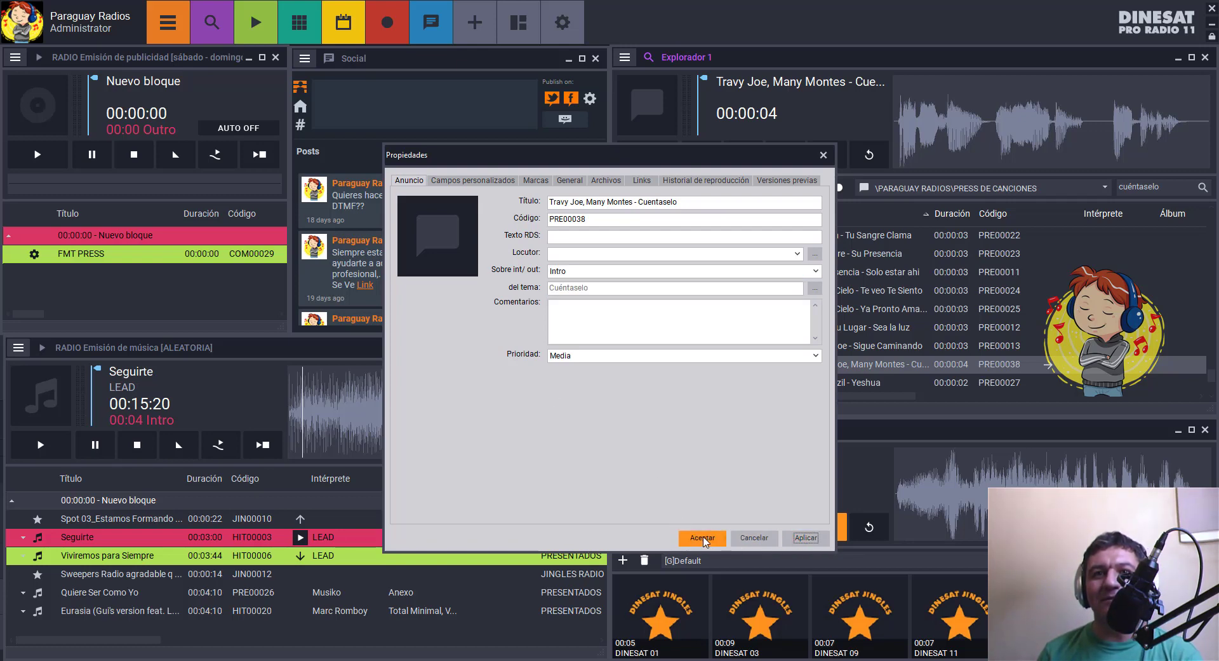
pyautogui.click(703, 539)
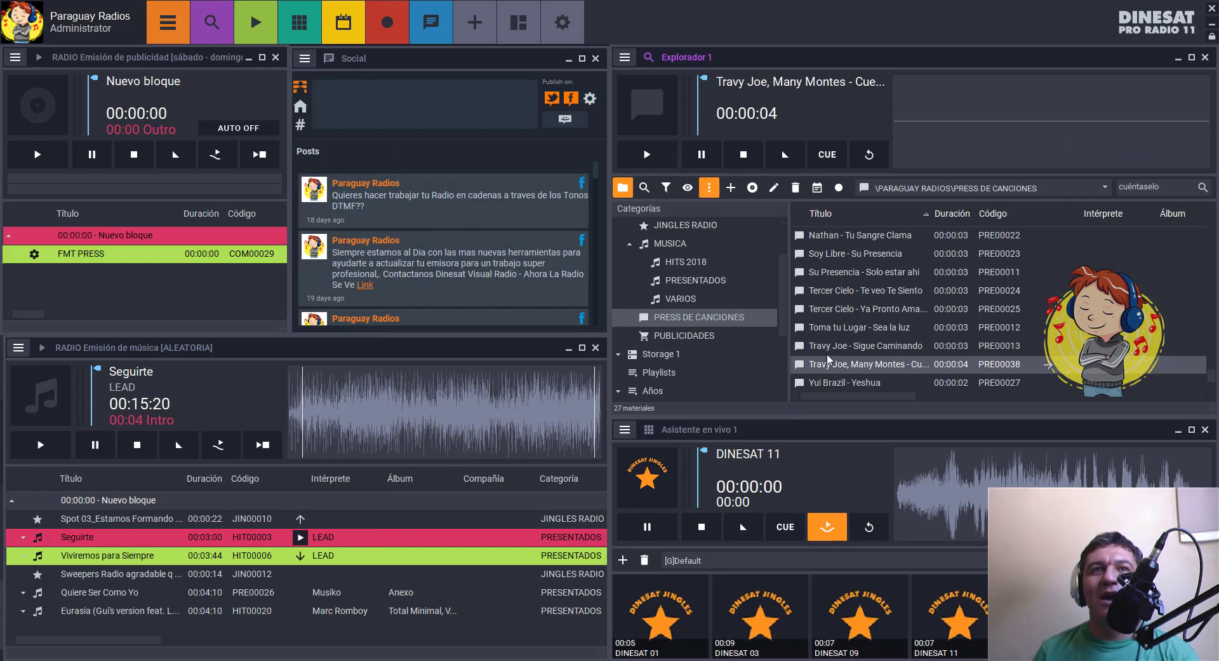
# Step: Open the PRESENTADOS music category and select the song Cuéntaselo
pyautogui.click(692, 284)
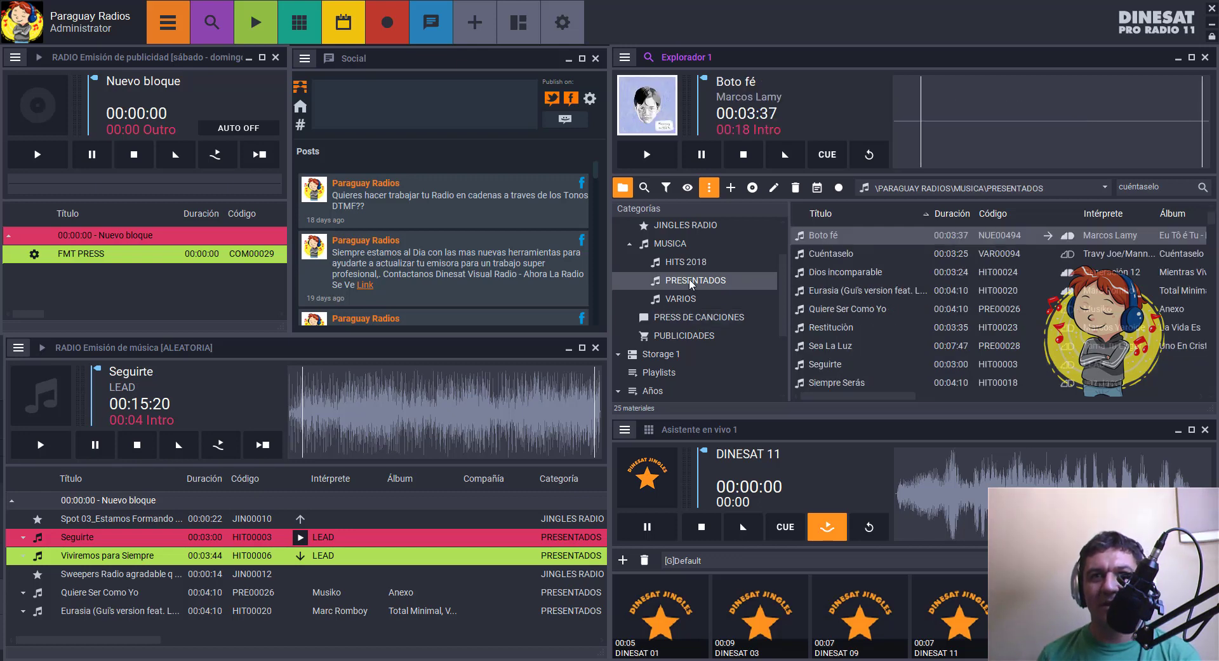
pyautogui.click(841, 254)
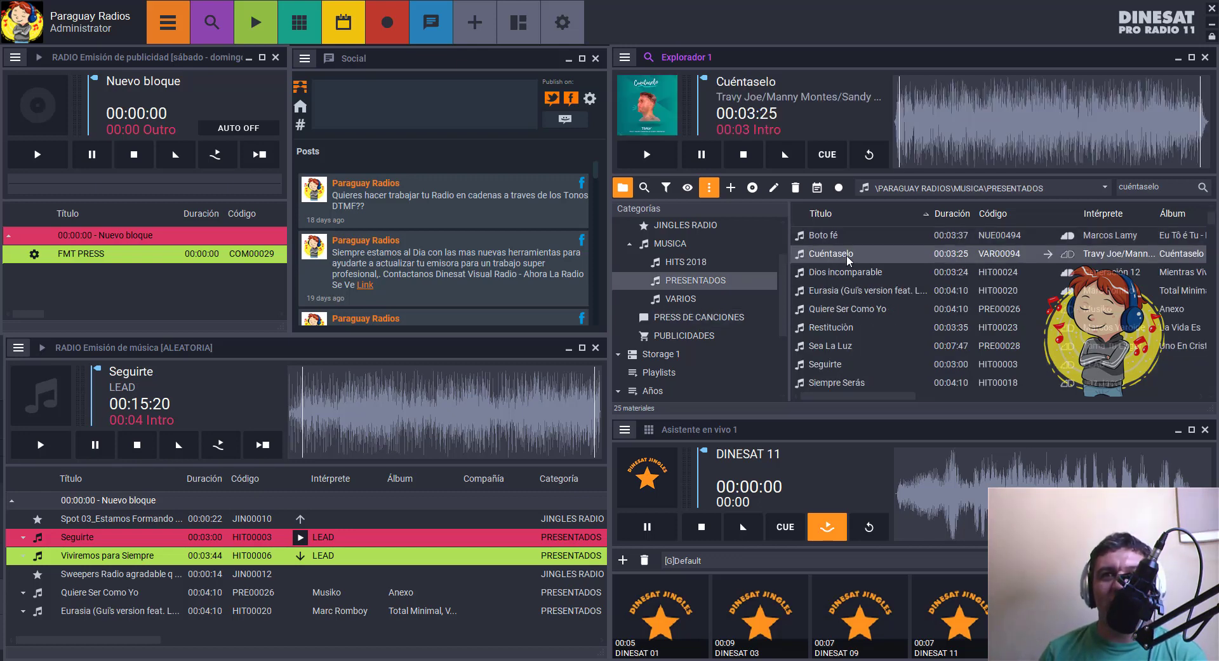
pyautogui.rightClick(848, 257)
pyautogui.click(837, 259)
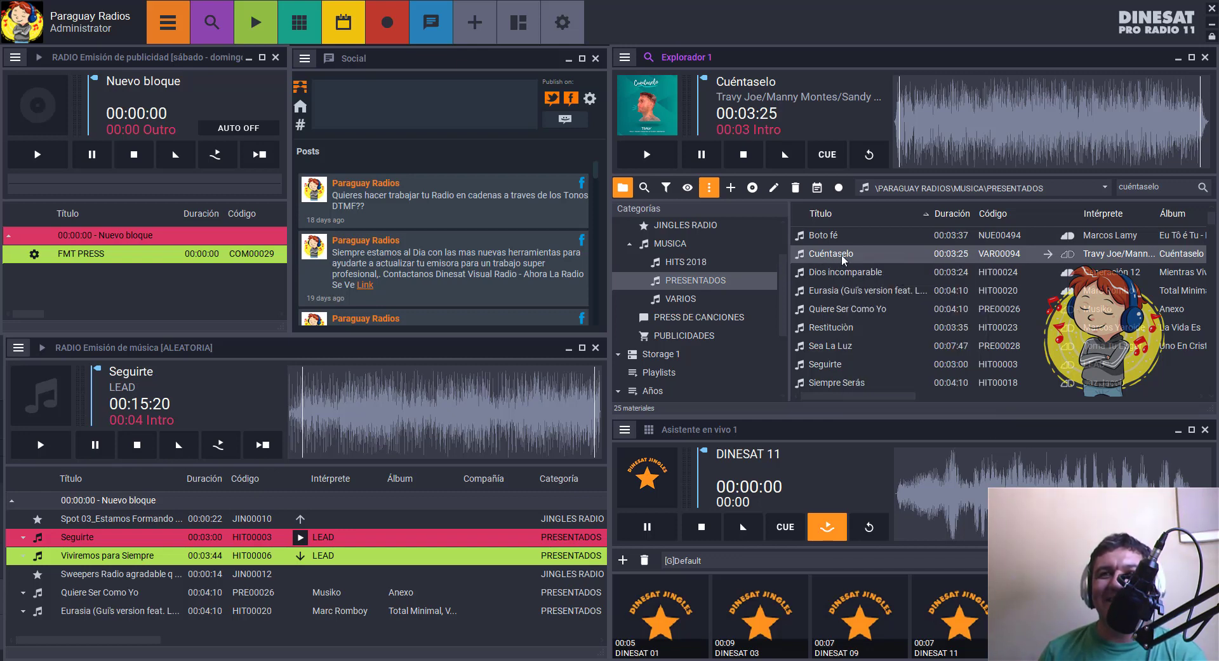
# Step: Open the selected song Cuéntaselo from PRESENTADOS in the audio editor
pyautogui.rightClick(840, 254)
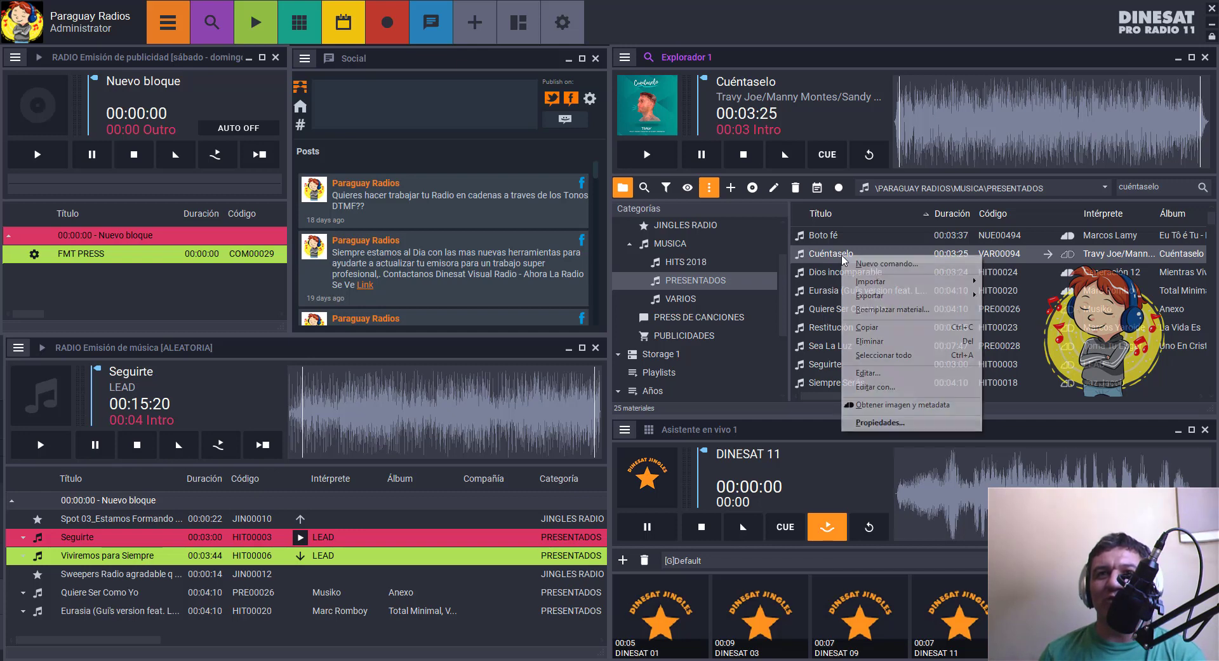
pyautogui.rightClick(829, 254)
pyautogui.rightClick(828, 255)
pyautogui.click(855, 367)
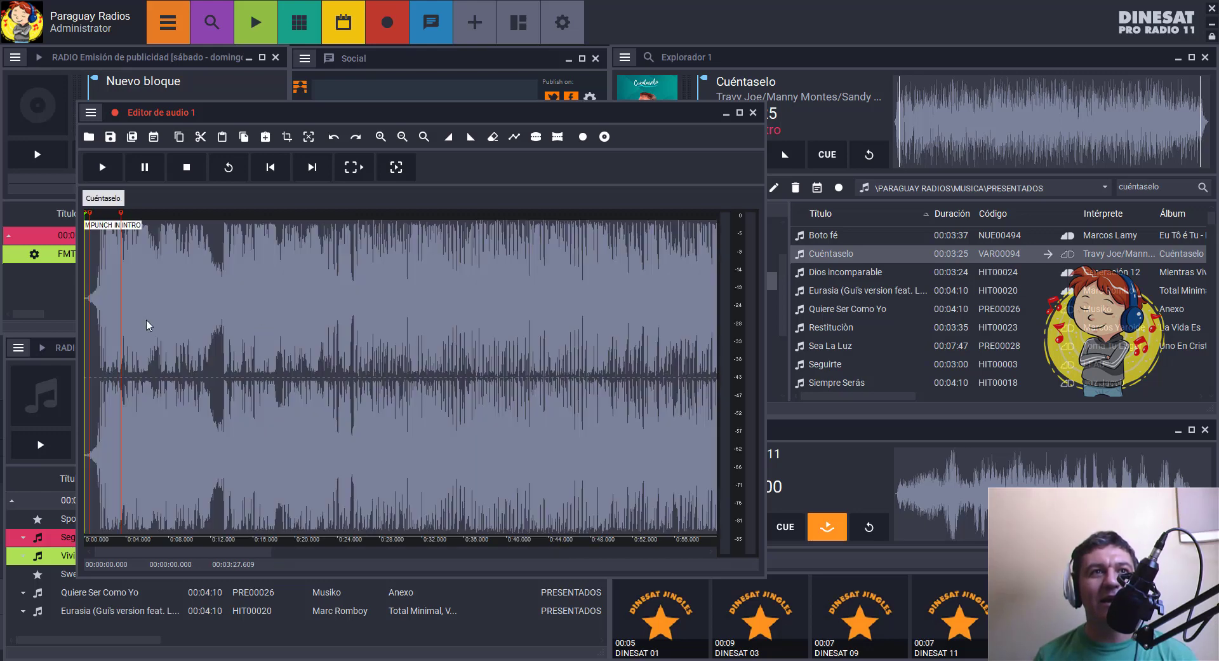
# Step: Play Cuéntaselo from its beginning and again from about 9.6 s to find where the intro ends, and stop playback
pyautogui.click(94, 282)
pyautogui.press('space')
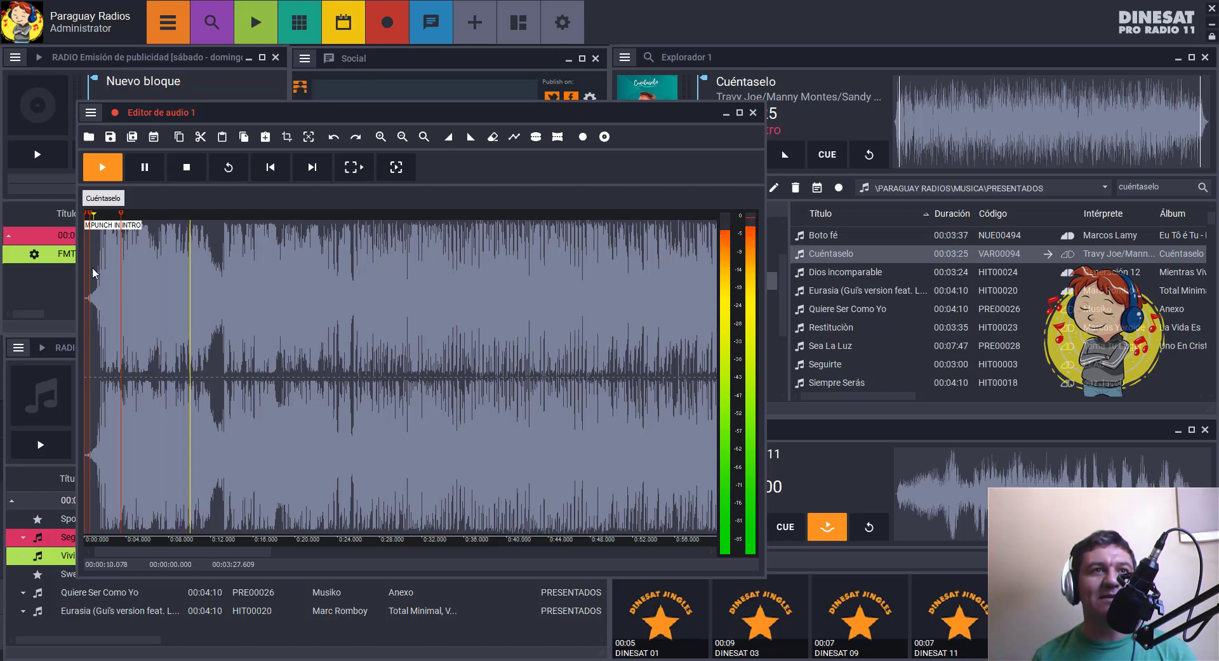
pyautogui.click(93, 267)
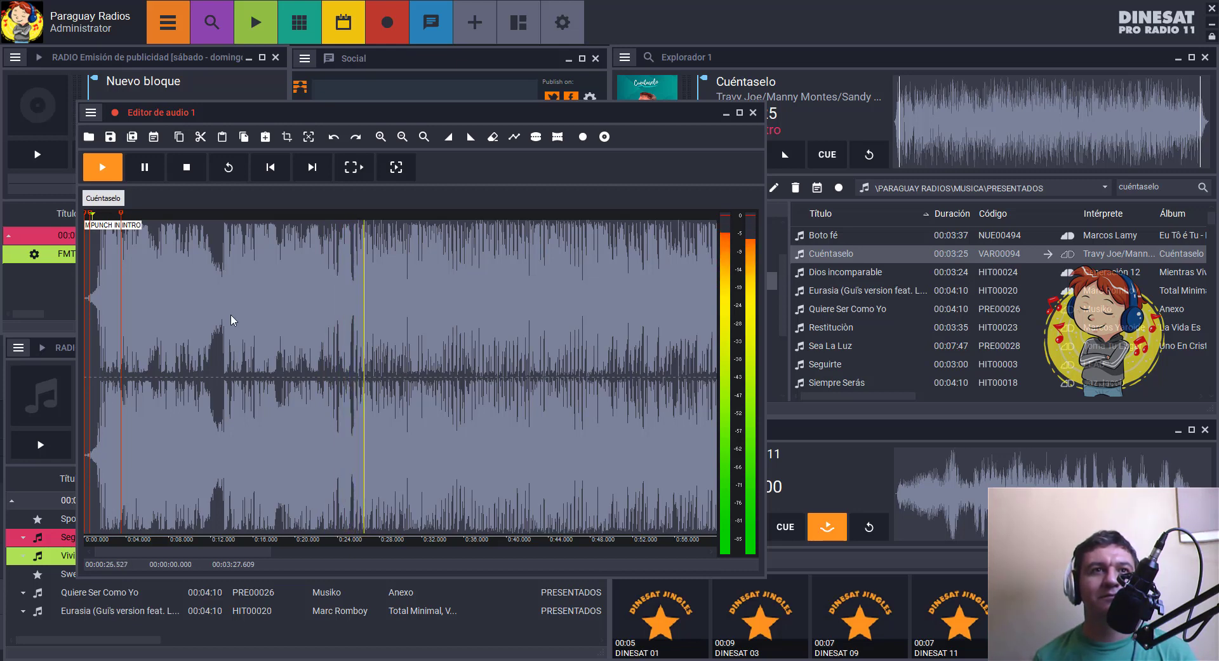
pyautogui.click(185, 307)
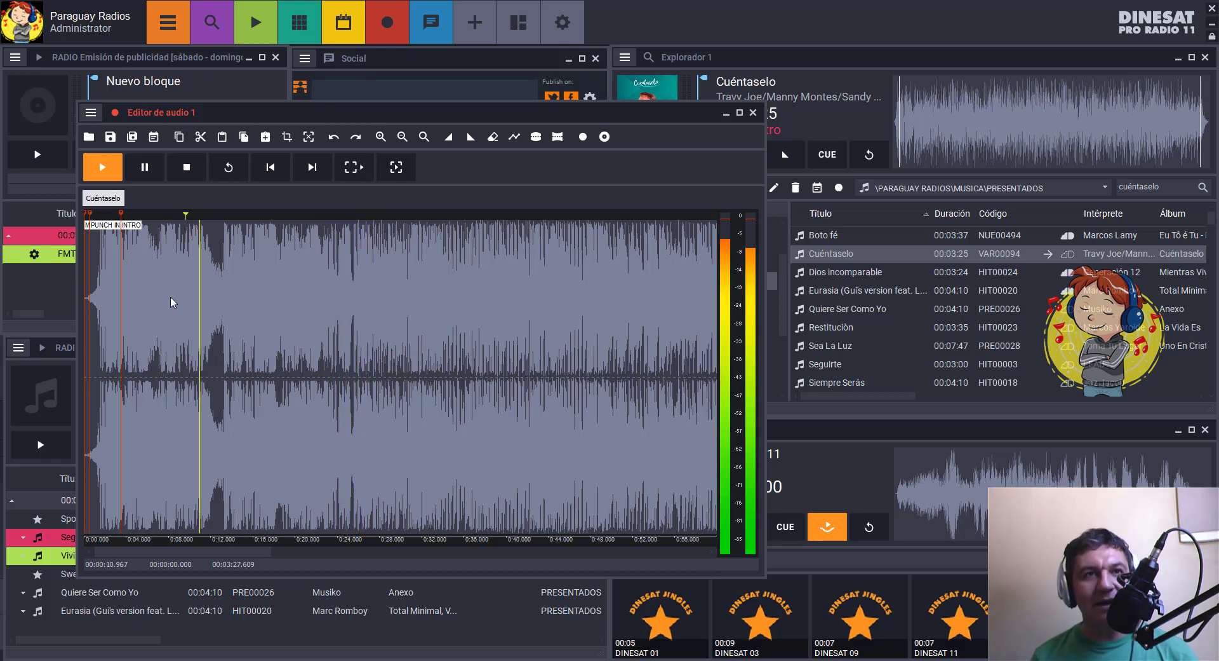
pyautogui.press('space')
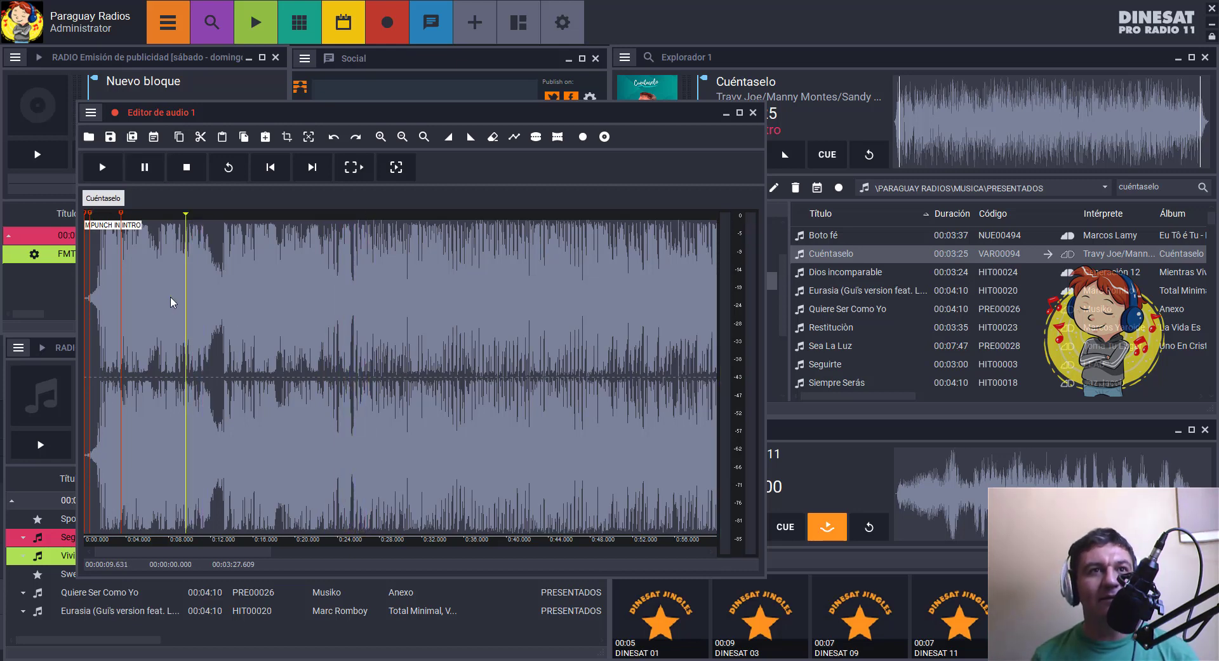
# Step: Select the quieter waveform stretch from about 10.7 s to 13.3 s to examine the intro's end, and clear the selection
pyautogui.click(207, 253)
pyautogui.click(225, 253)
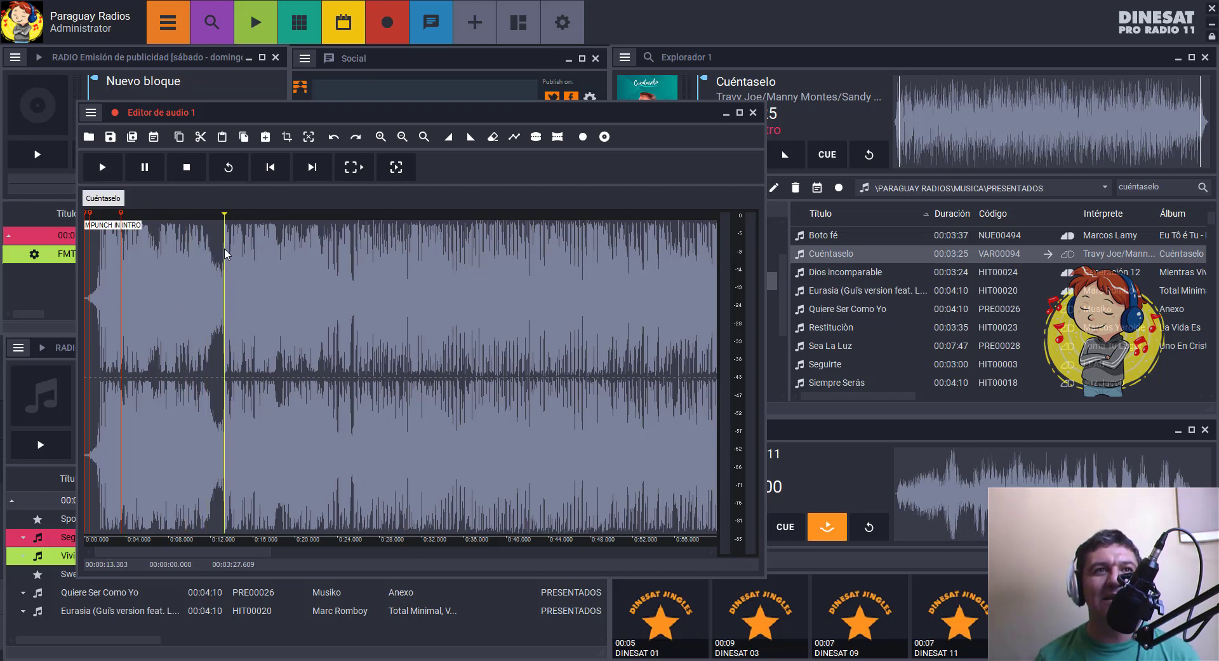
pyautogui.moveTo(225, 253); pyautogui.dragTo(199, 252)
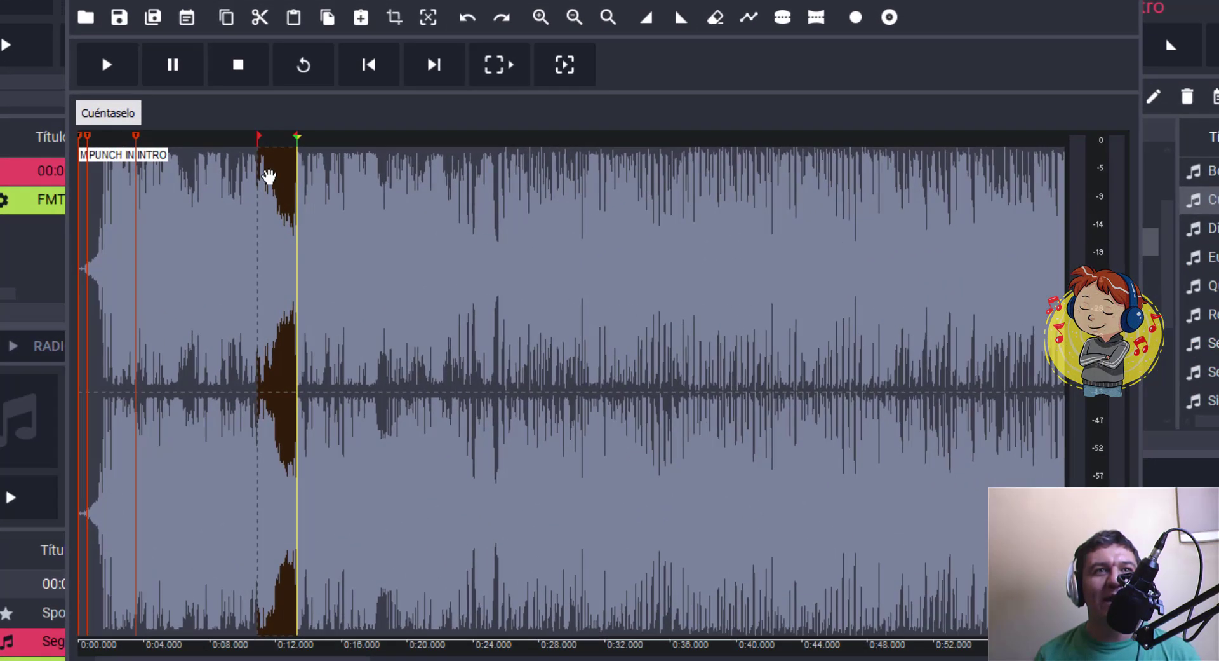
pyautogui.click(255, 190)
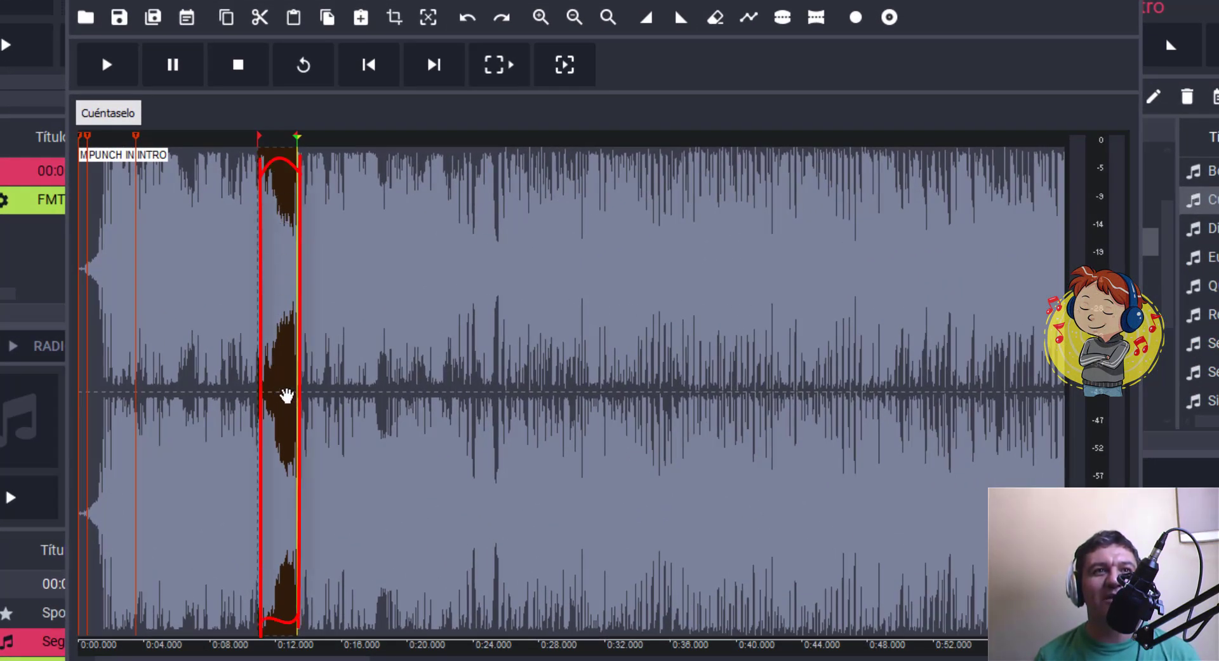
pyautogui.click(252, 212)
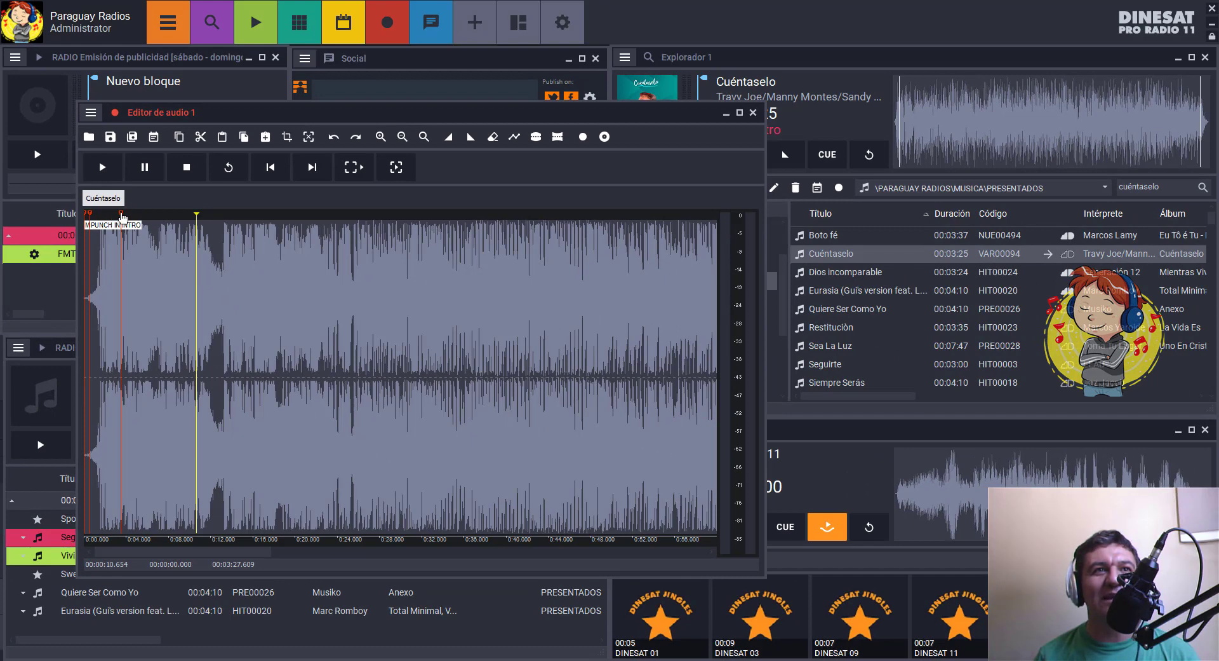
# Step: Move the INTRO marker of Cuéntaselo to about 13 s, where the quiet stretch ends, and save the title before closing the editor
pyautogui.moveTo(129, 217)
pyautogui.mouseDown()
pyautogui.moveTo(196, 219)
pyautogui.moveTo(139, 221)
pyautogui.moveTo(187, 223)
pyautogui.moveTo(228, 250)
pyautogui.mouseUp()
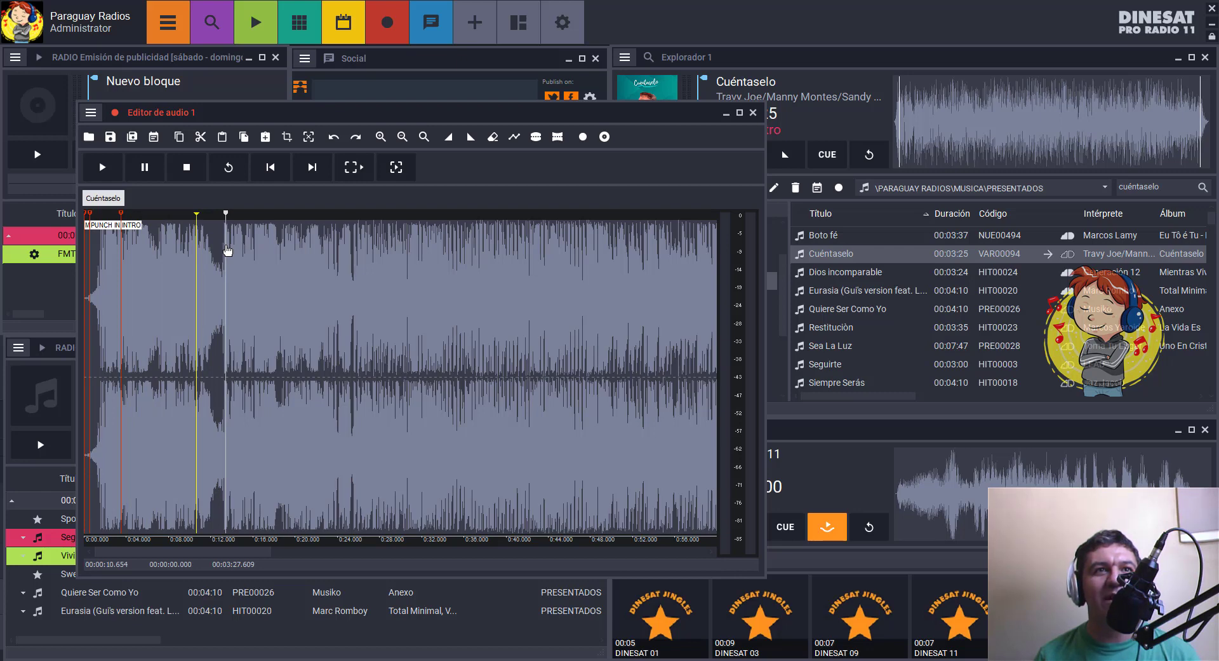
pyautogui.moveTo(228, 249); pyautogui.dragTo(226, 249)
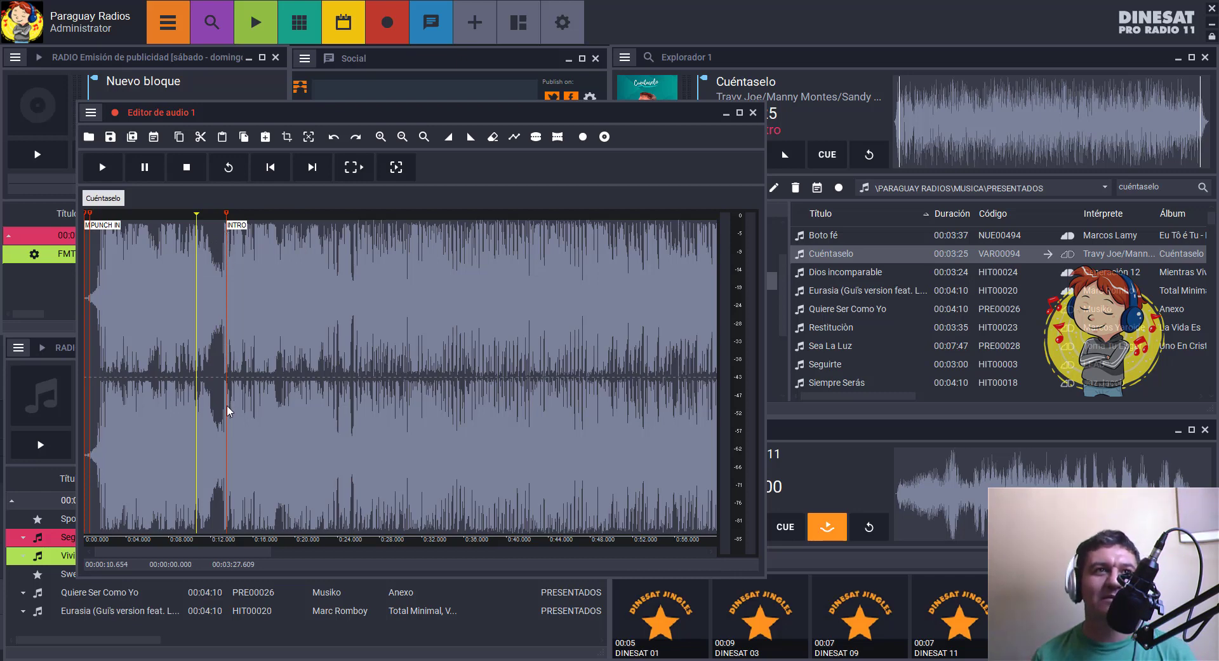
pyautogui.click(111, 141)
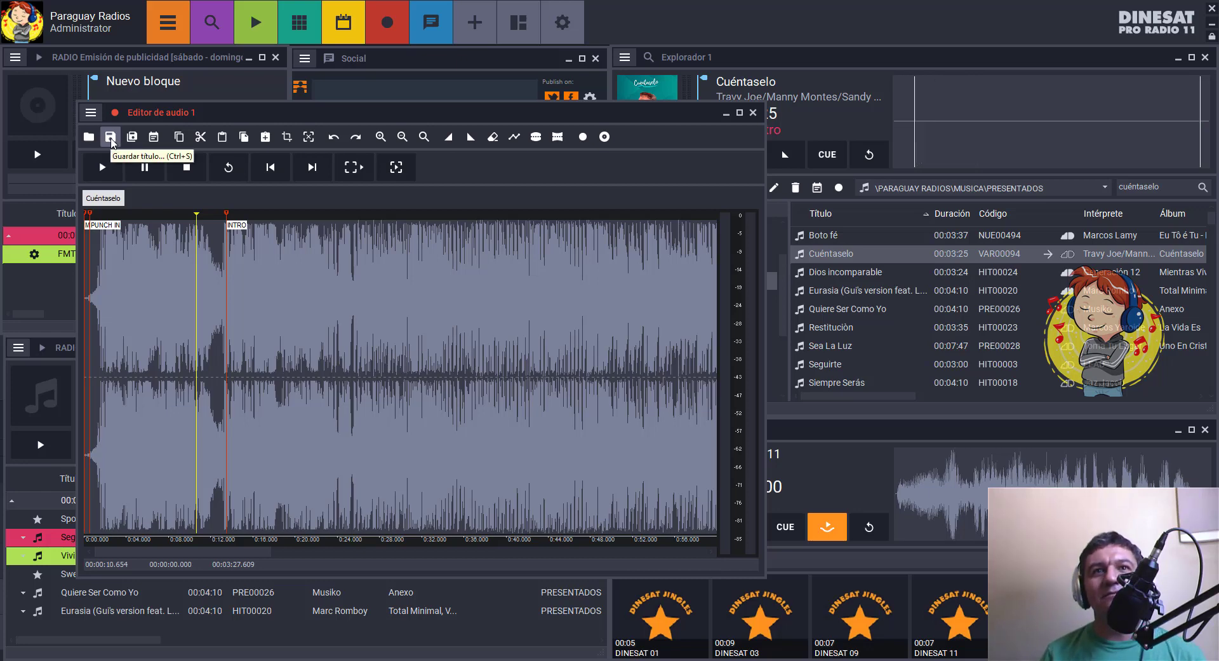
pyautogui.click(754, 113)
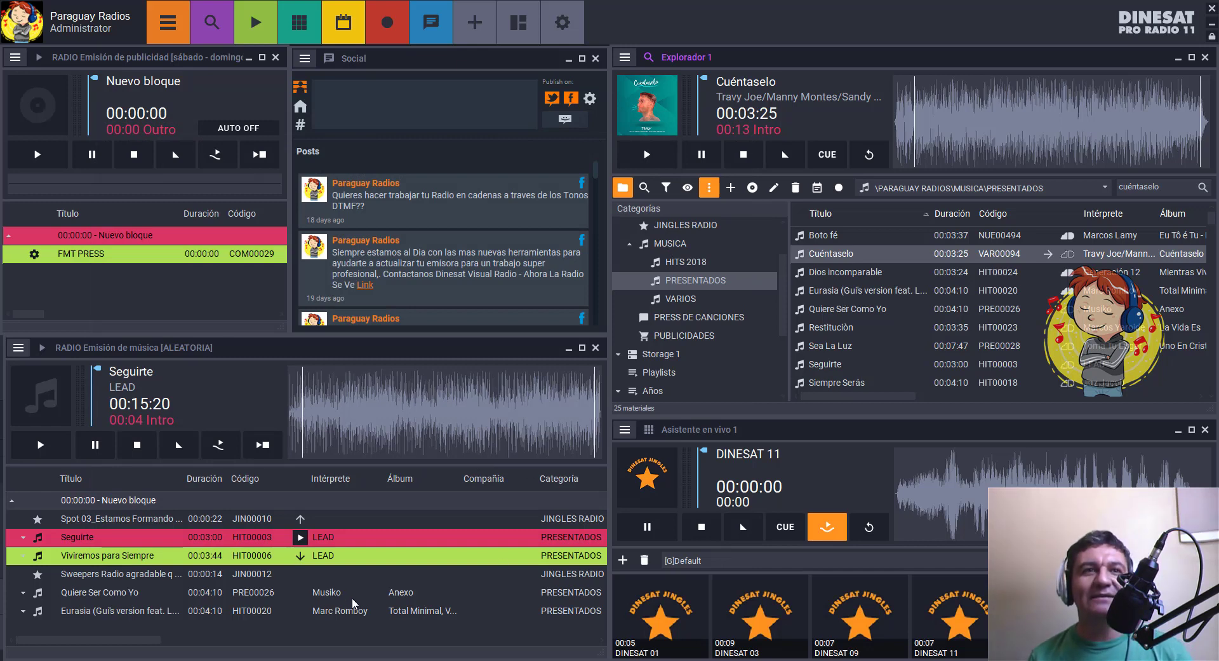
# Step: Run the FMT PRESS command in the advertising playlist repeatedly until the regenerated music playlist starts with Cuéntaselo
pyautogui.click(85, 237)
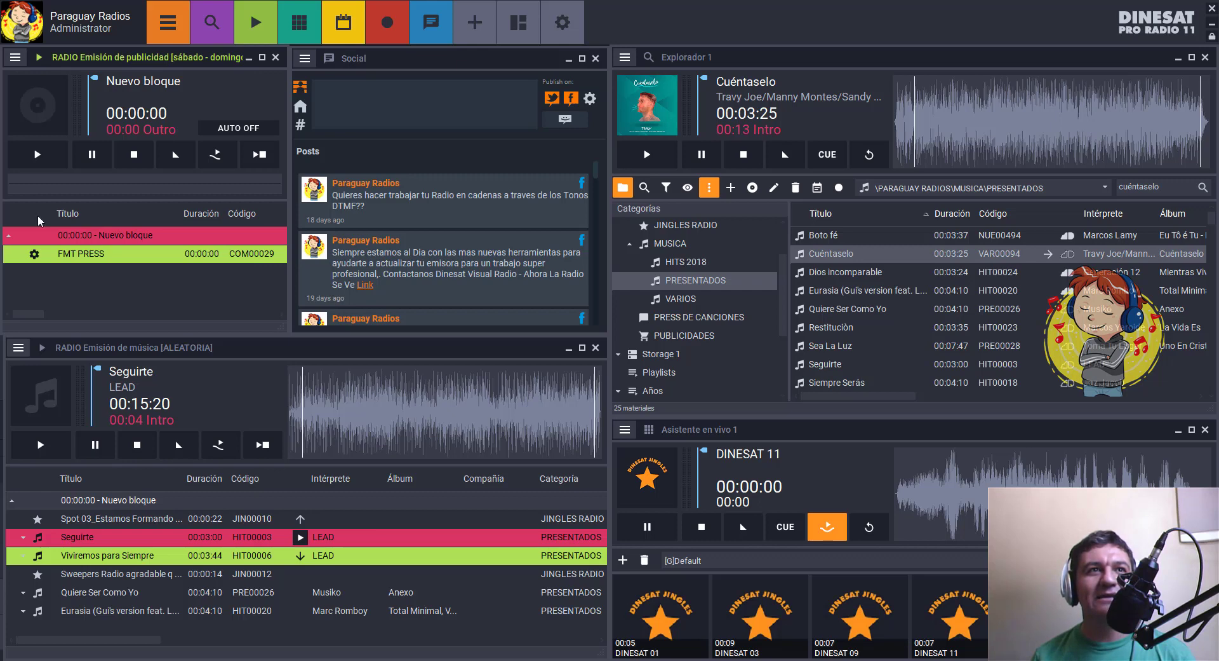
pyautogui.click(43, 156)
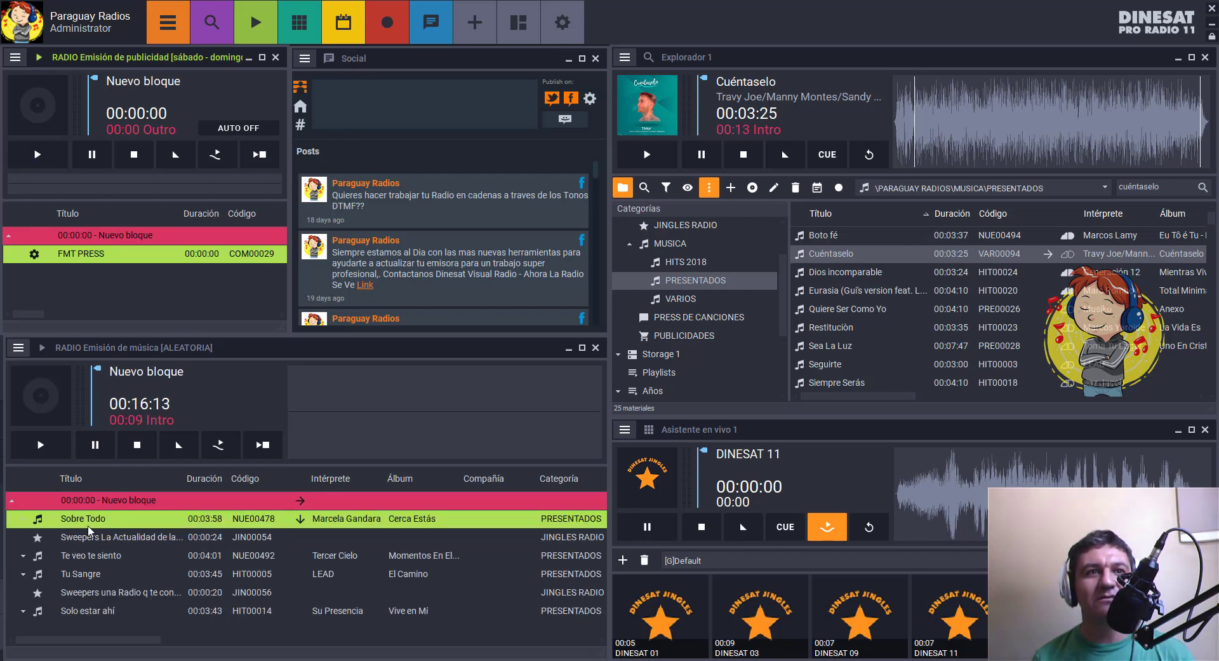
pyautogui.click(33, 160)
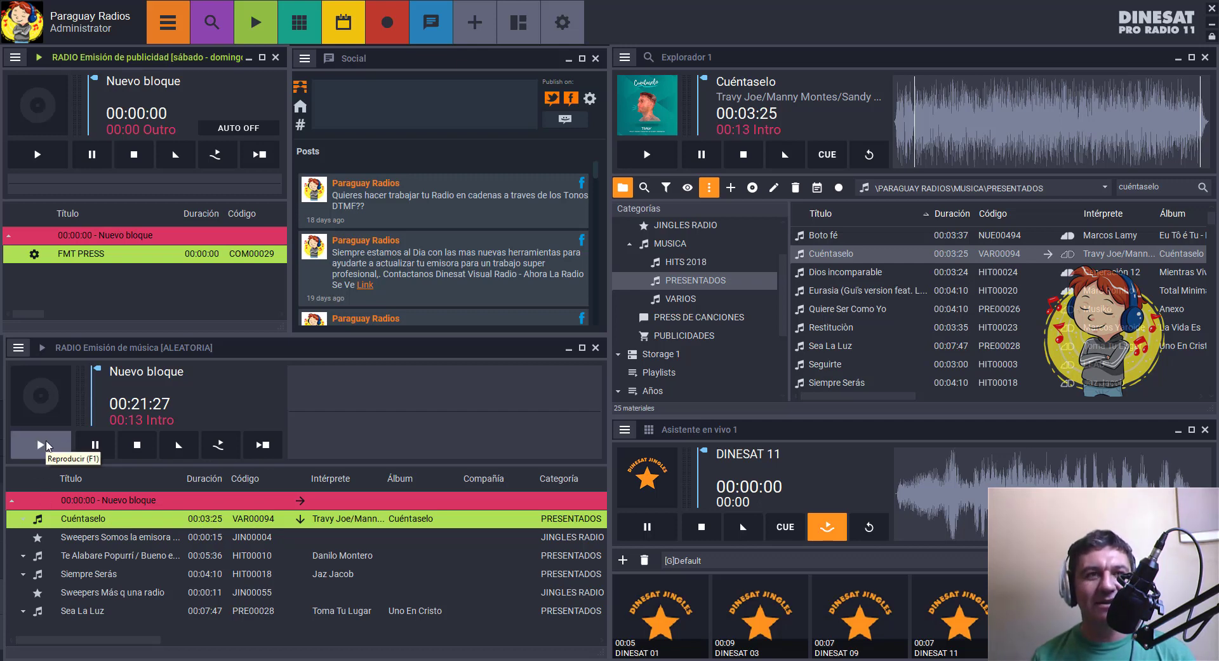
# Step: Bring up the Voicemeeter Banana mixer and start playing Cuéntaselo in the music playlist to test the announcement
pyautogui.click(319, 658)
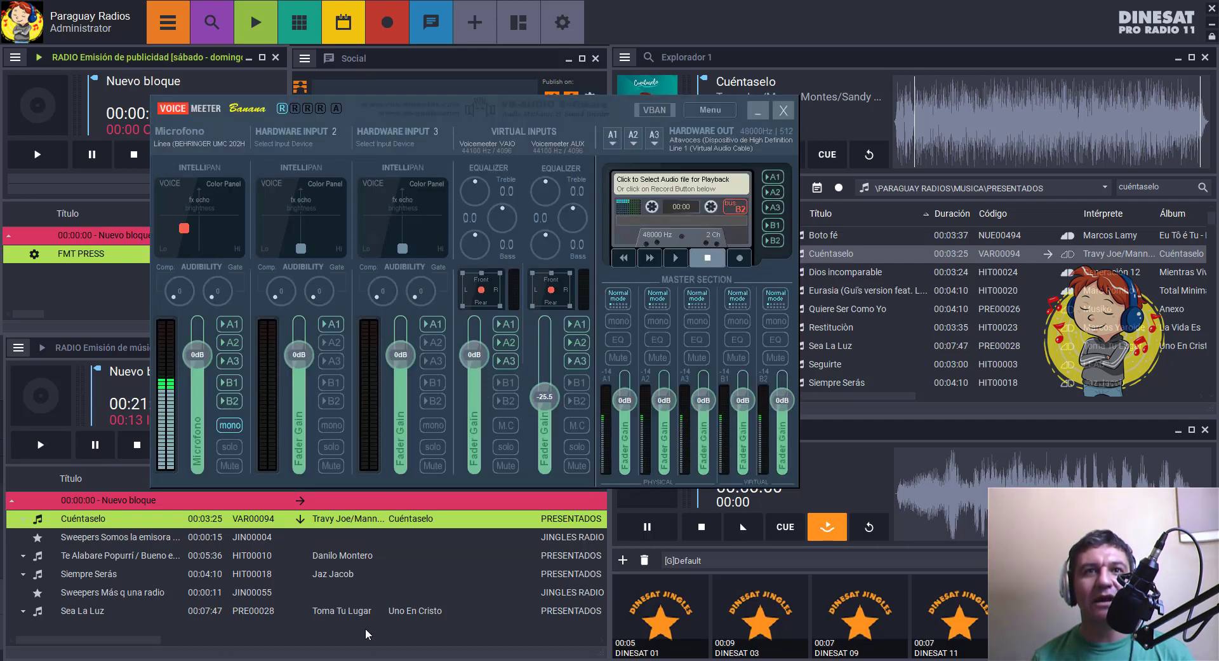
pyautogui.click(141, 478)
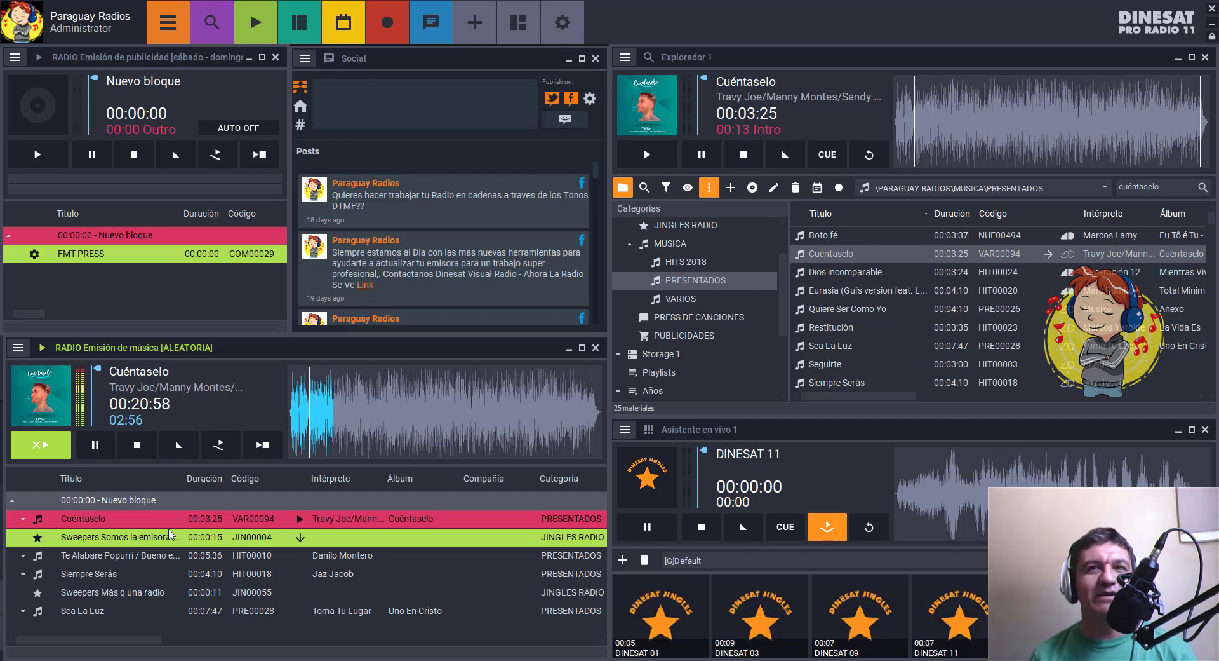
# Step: Reopen Cuéntaselo from PRESENTADOS in the audio editor to review its INTRO marker, and close it saving the marker changes
pyautogui.rightClick(856, 252)
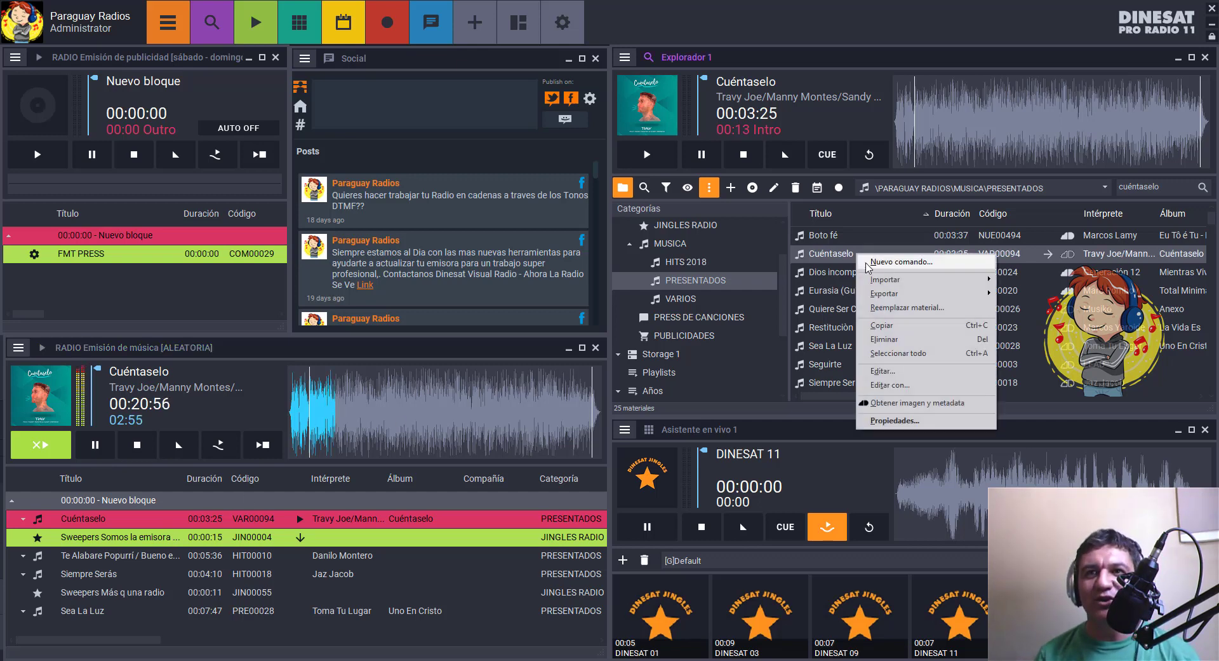
pyautogui.click(885, 372)
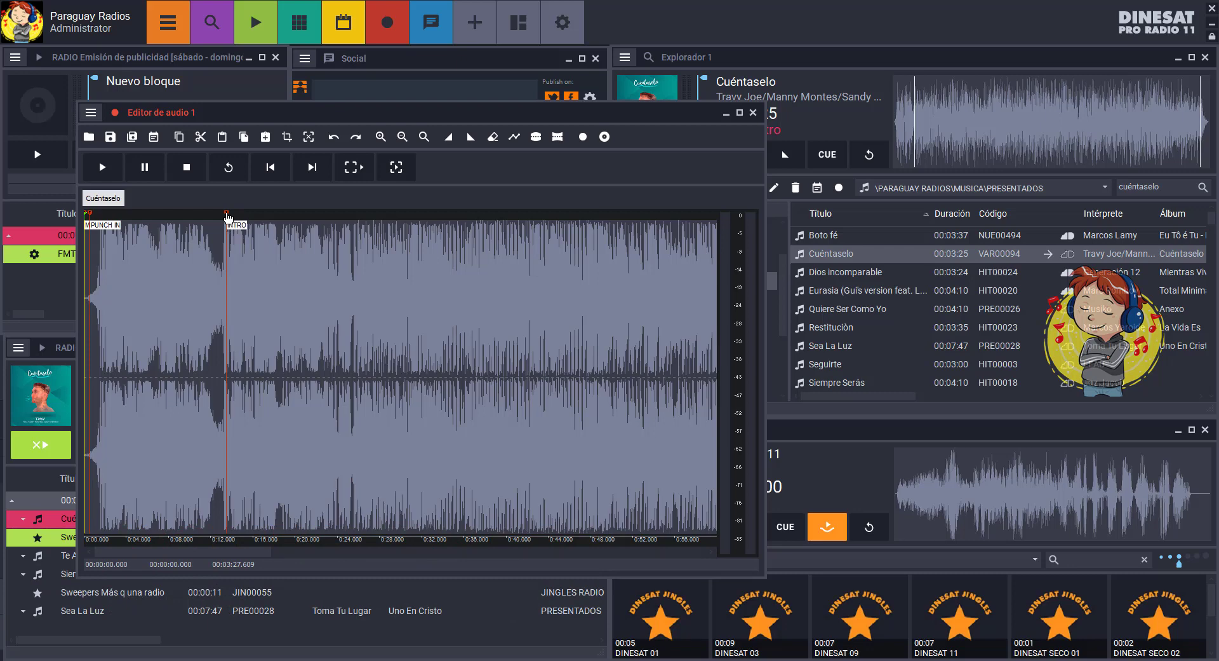
pyautogui.click(753, 112)
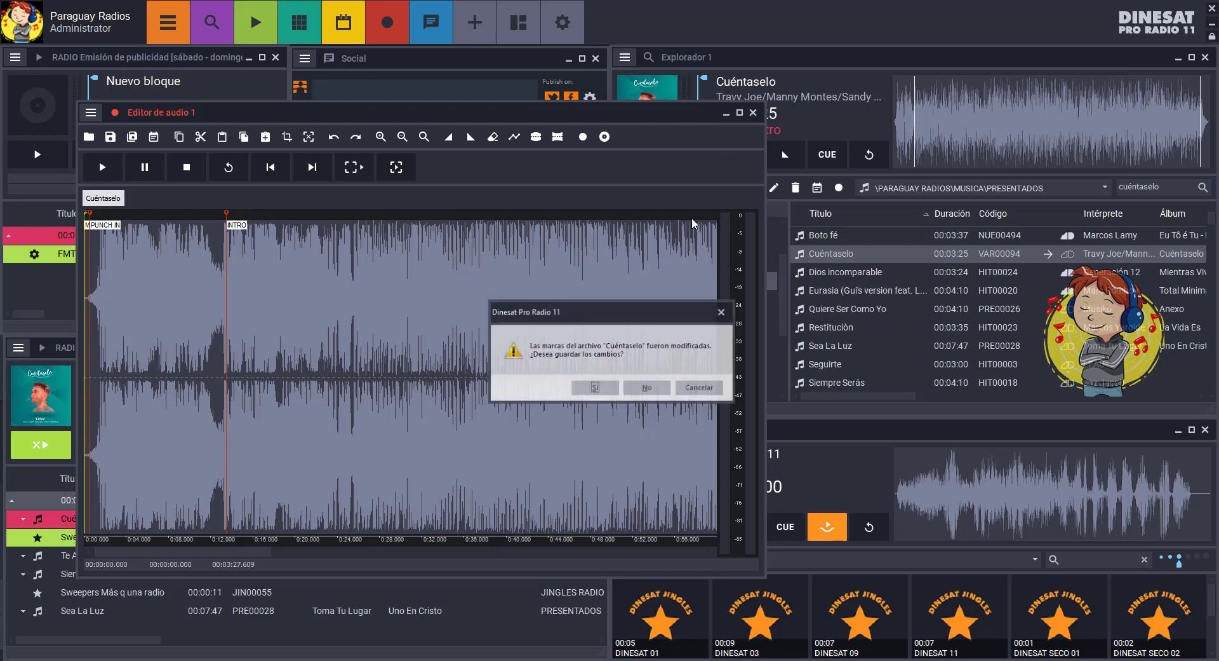
pyautogui.click(590, 389)
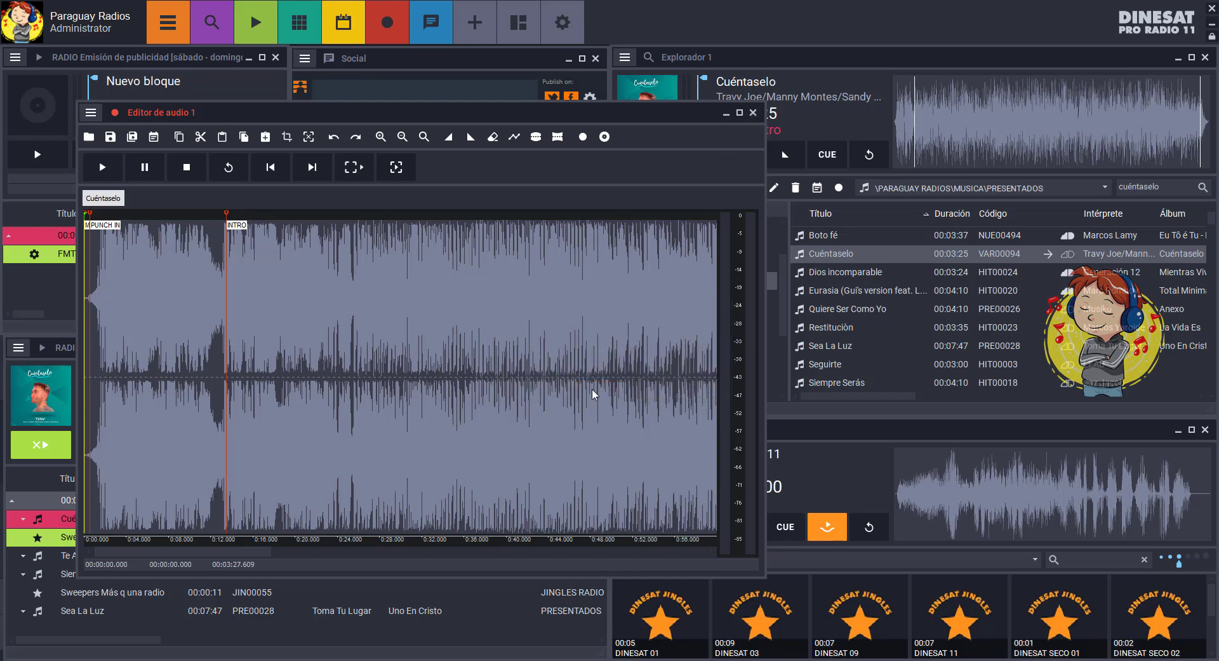